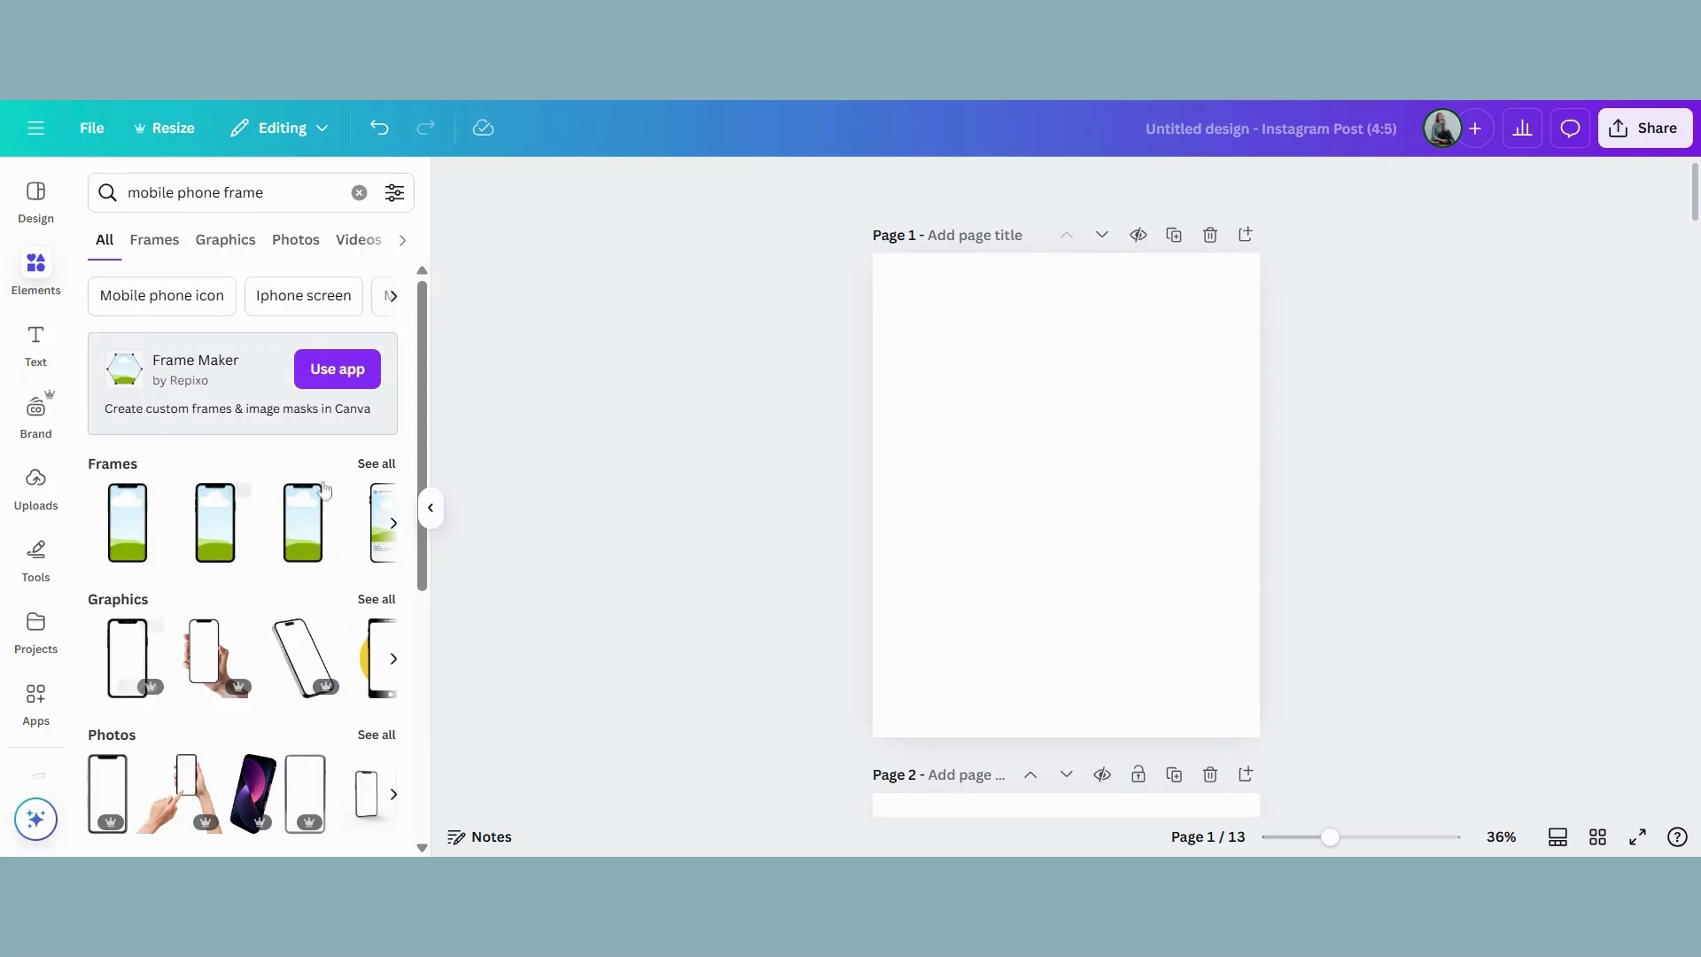
Step: Add the first phone frame to Page 1 and enlarge it to fill most of the page height
left_click(376, 464)
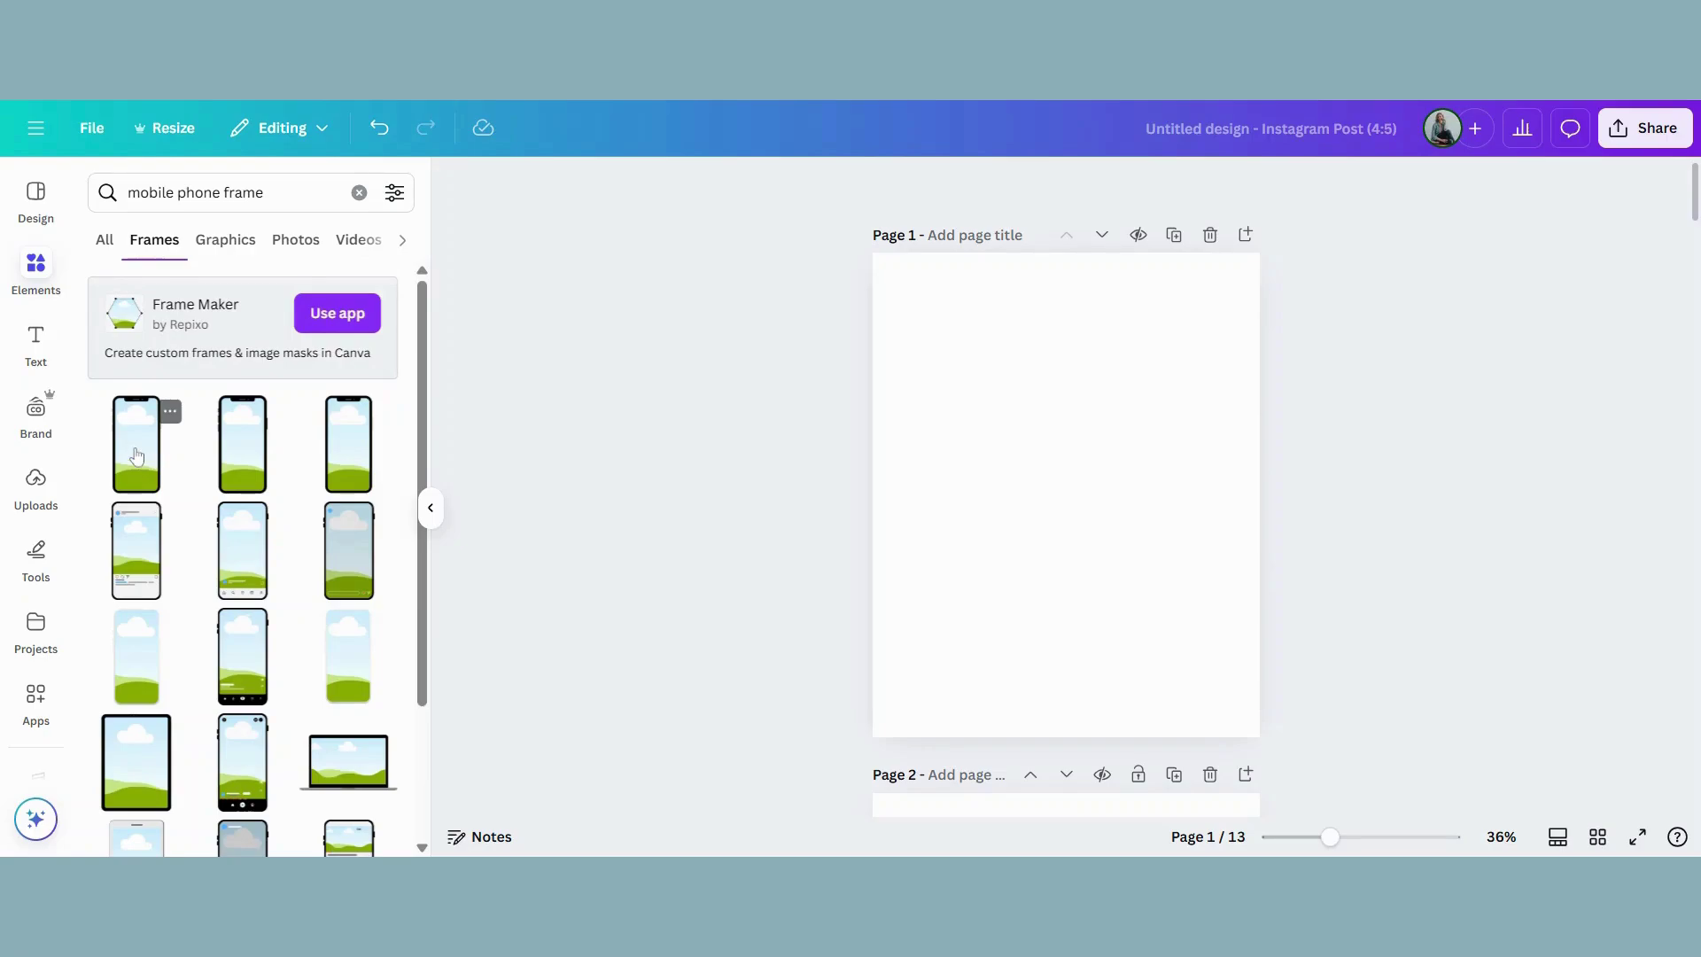
left_click(136, 456)
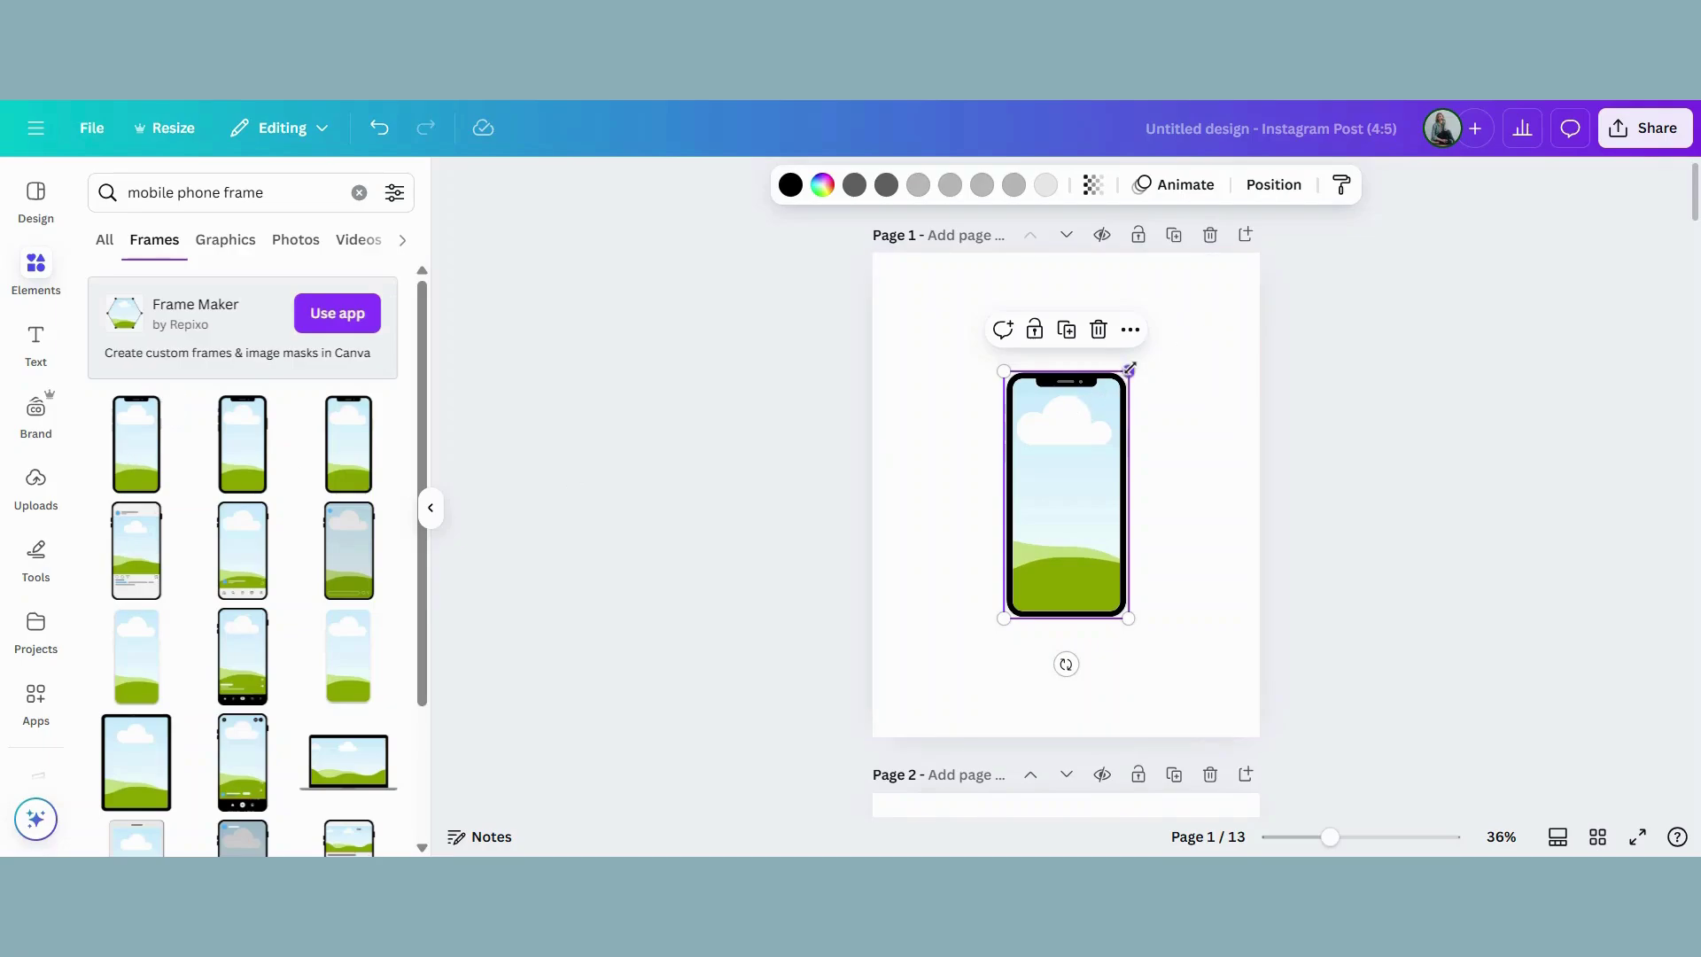
left_click_drag(1129, 369, 1199, 444)
left_click_drag(1004, 614, 1043, 576)
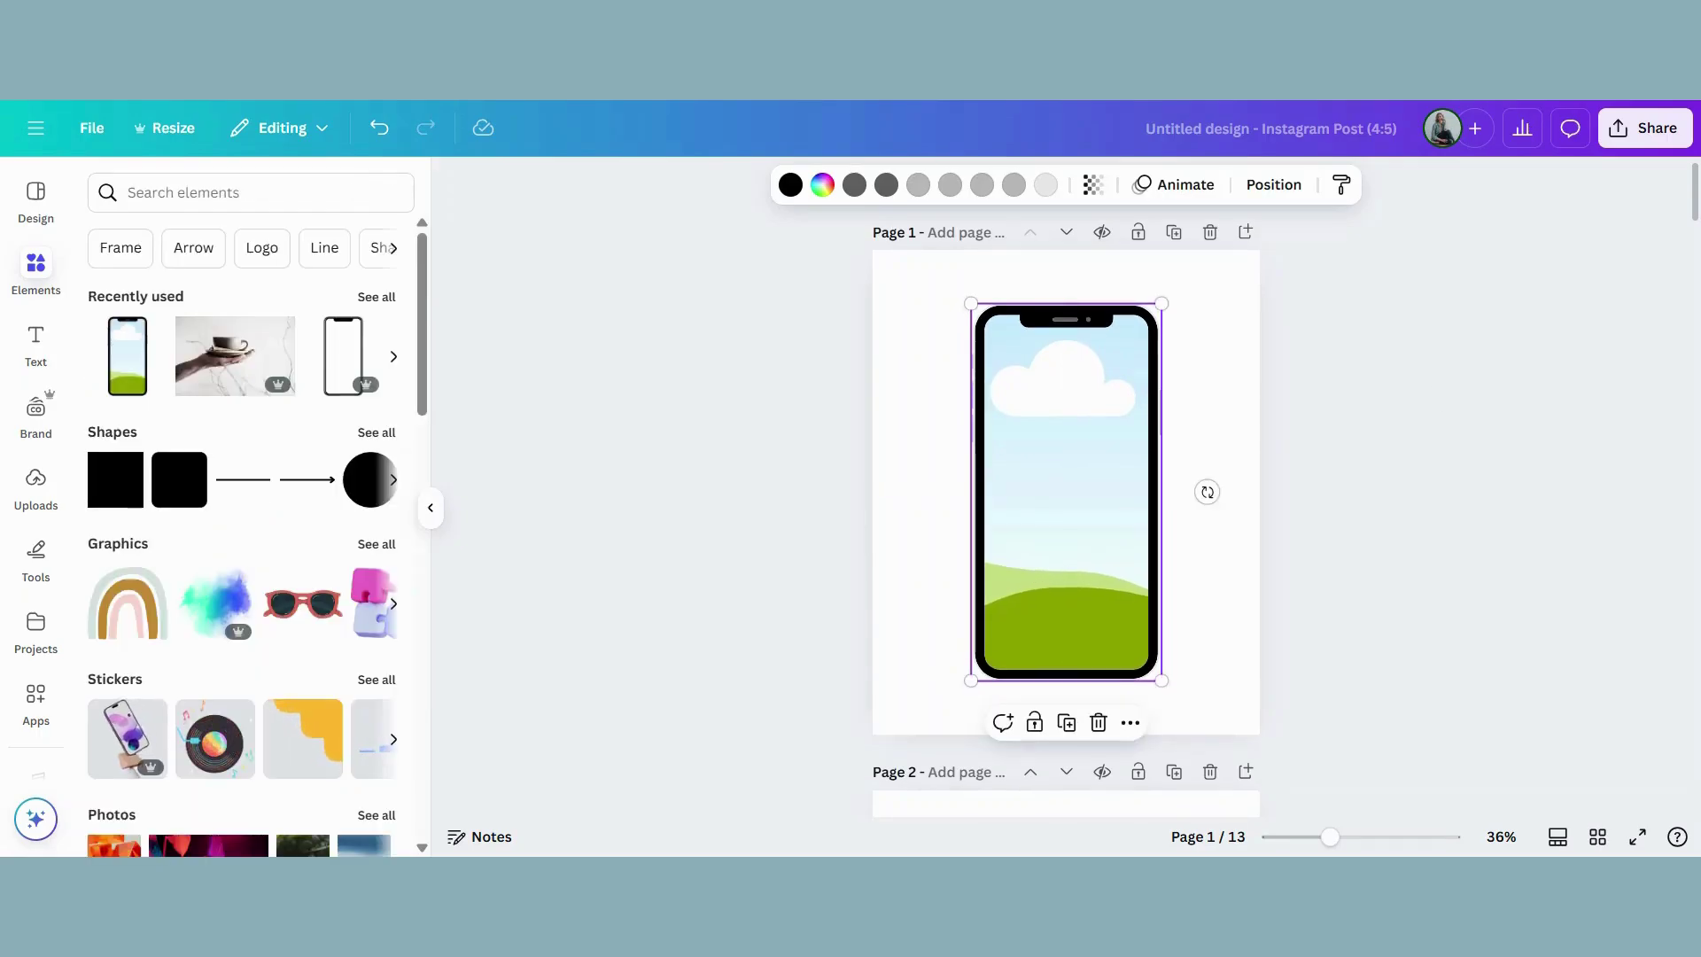
Step: Drop the hand-holding-coffee-cup photo from Recently used into the phone frame and reposition it
left_click(35, 212)
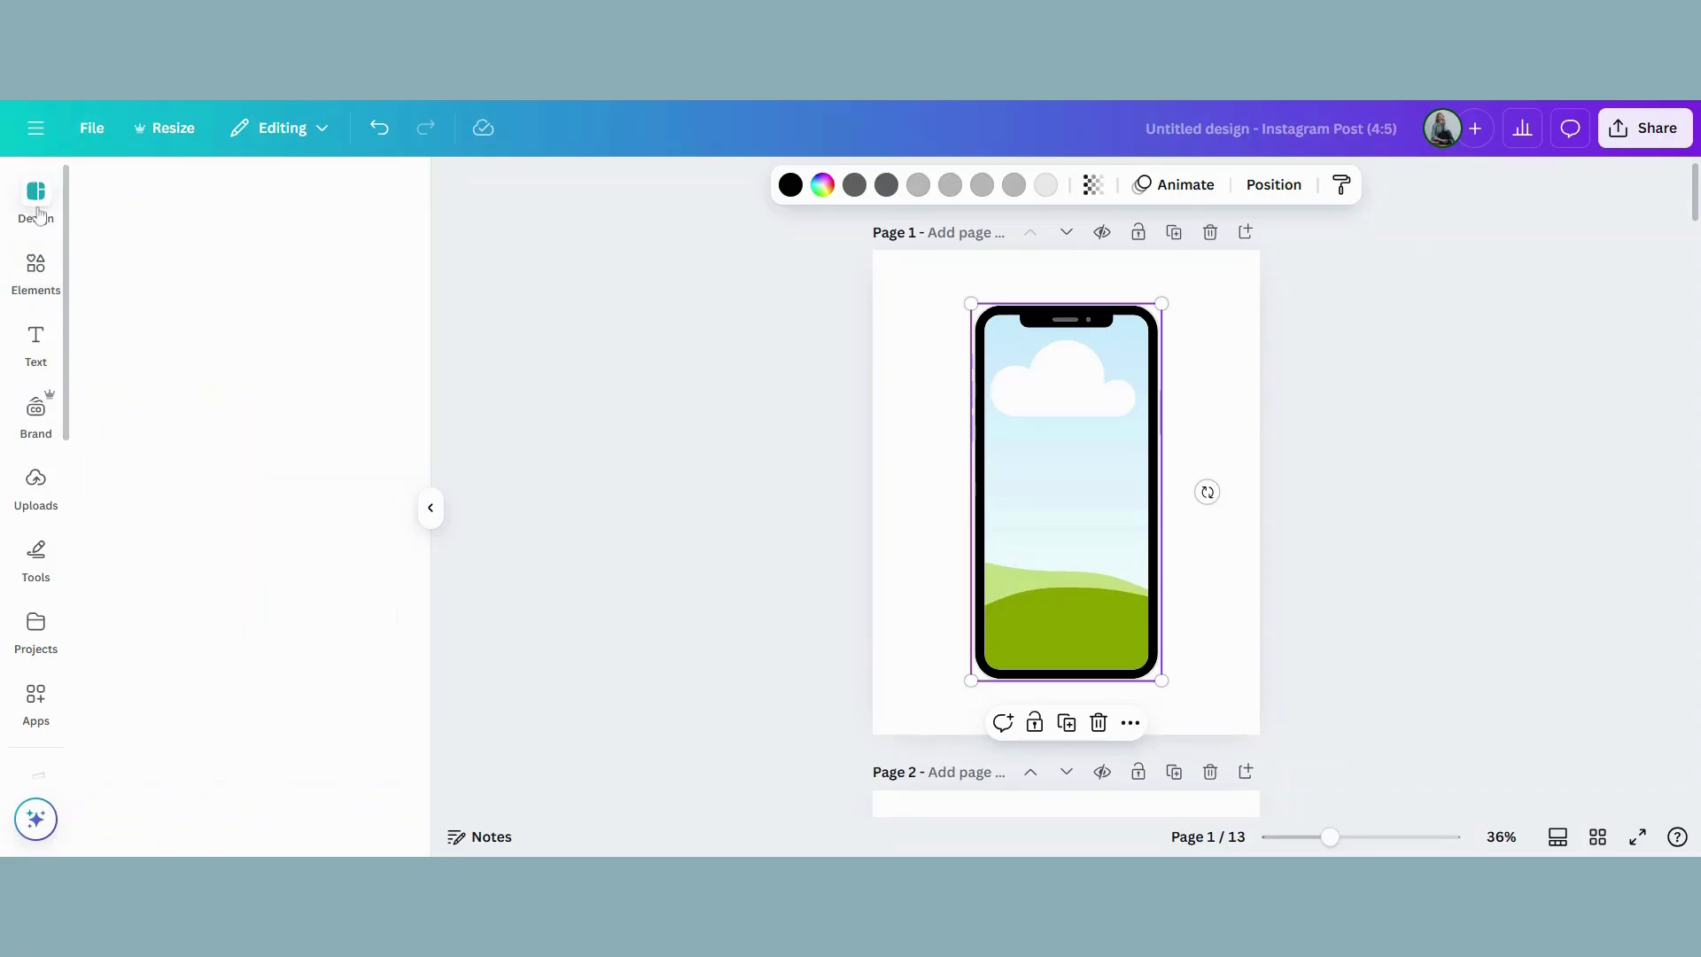
left_click(39, 277)
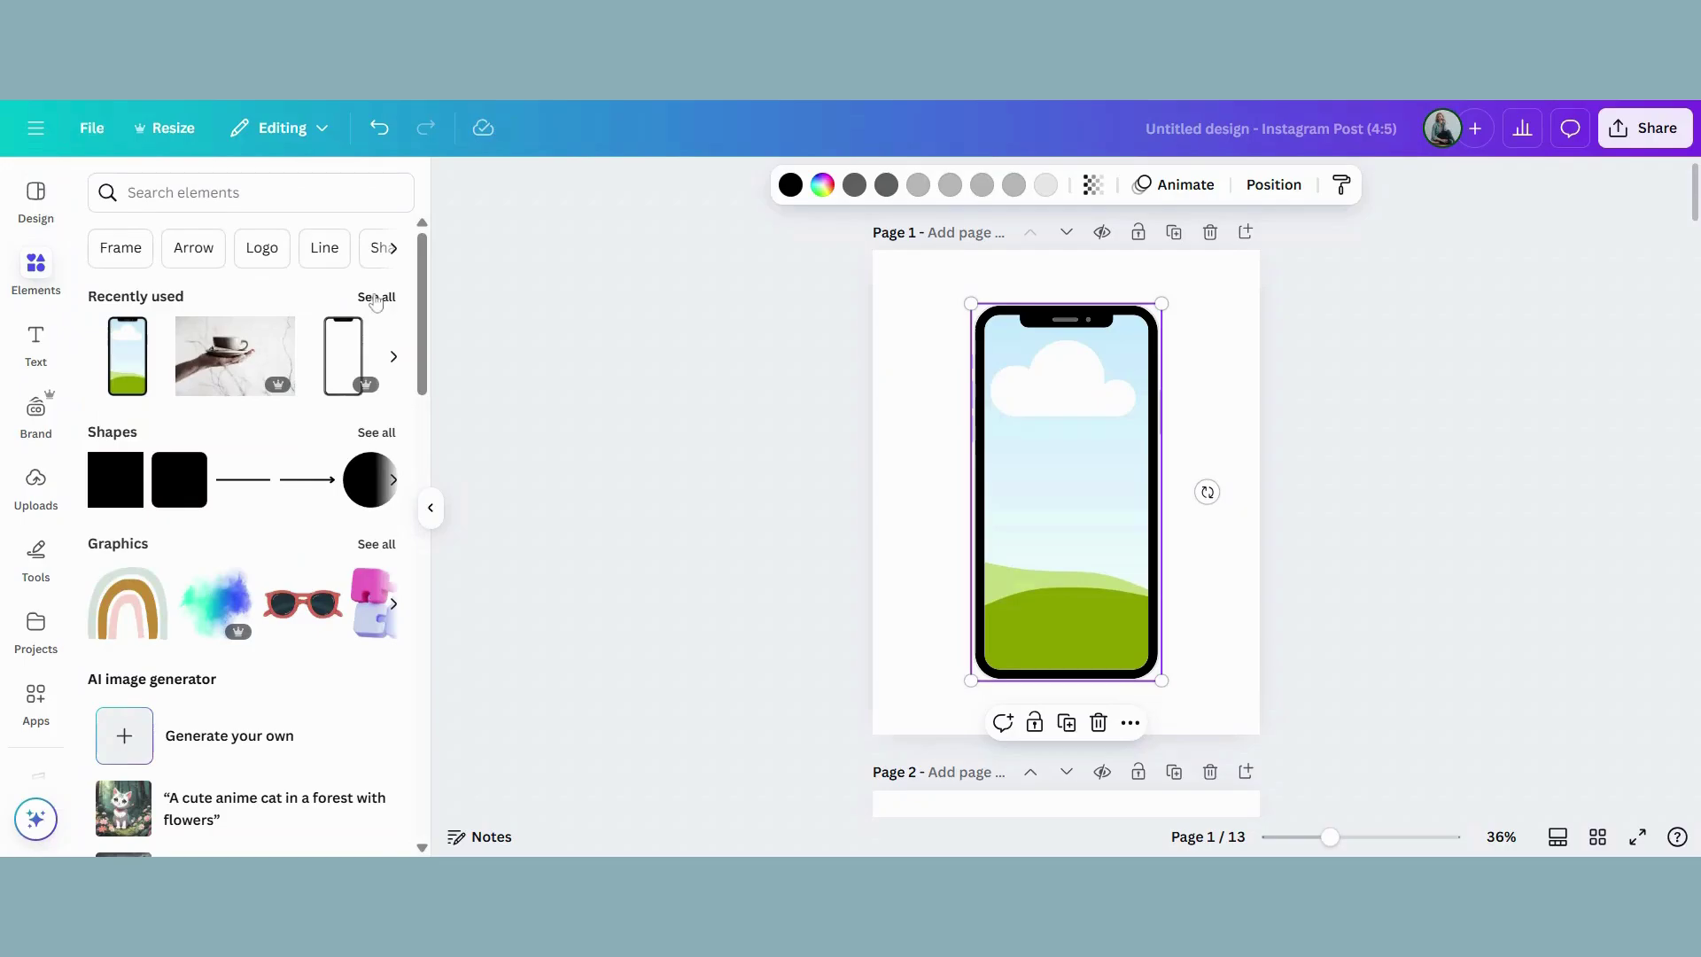
left_click(374, 299)
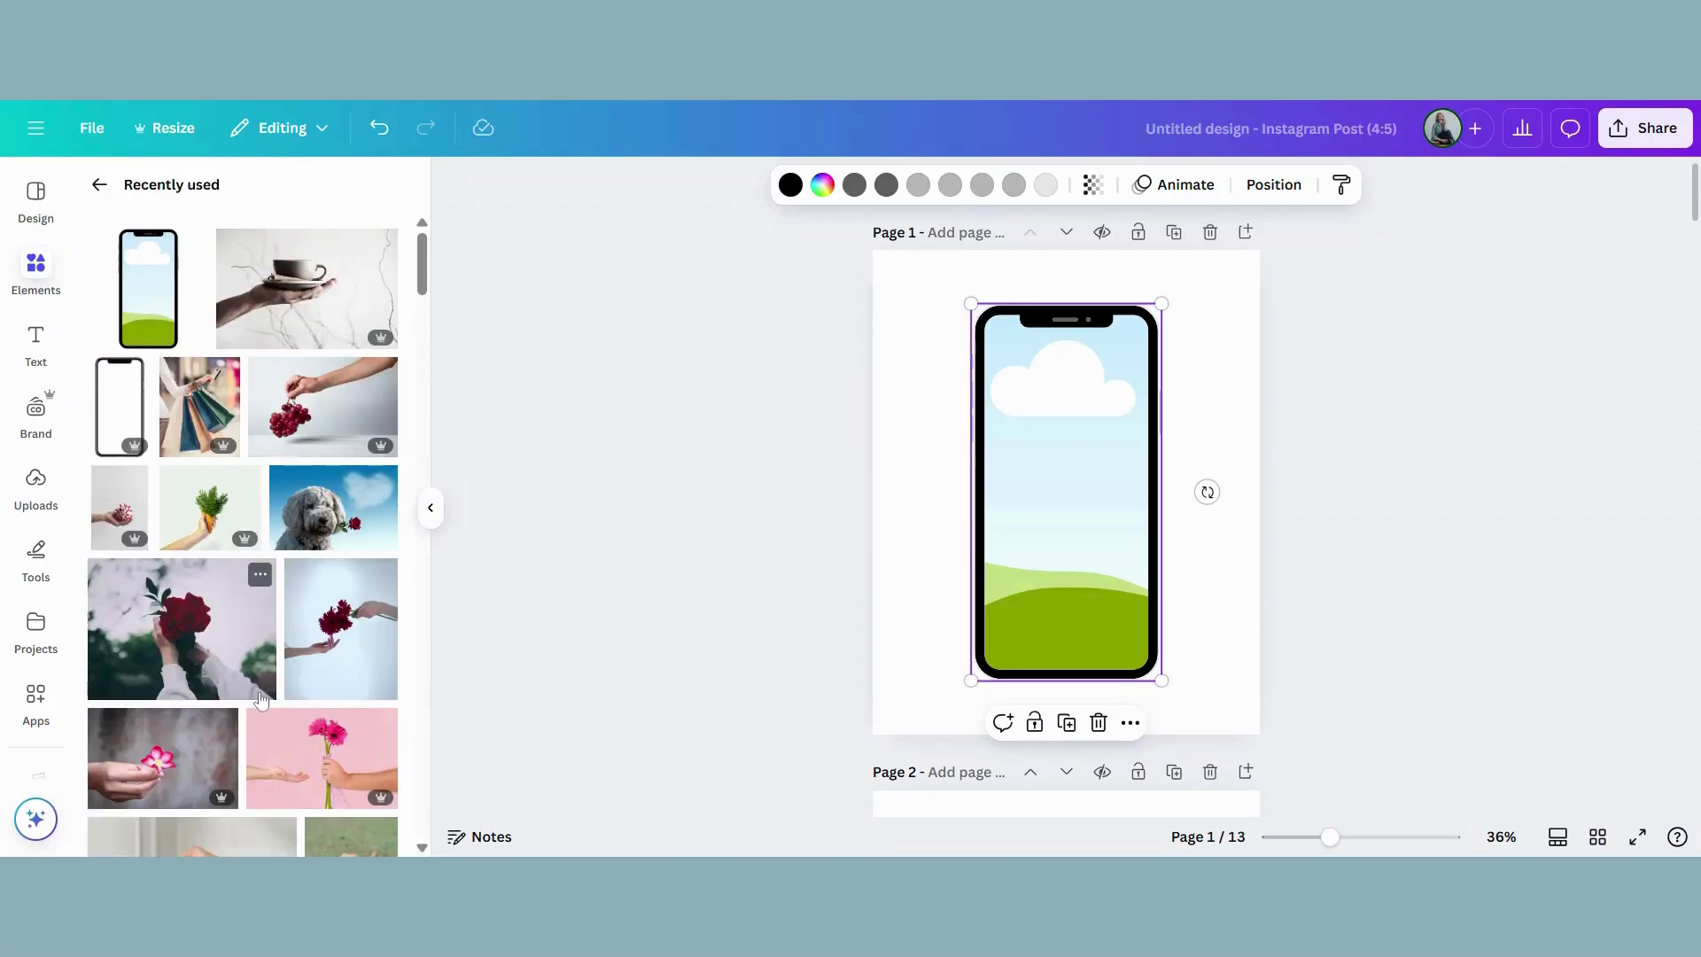
scroll(257, 673, "down", 1)
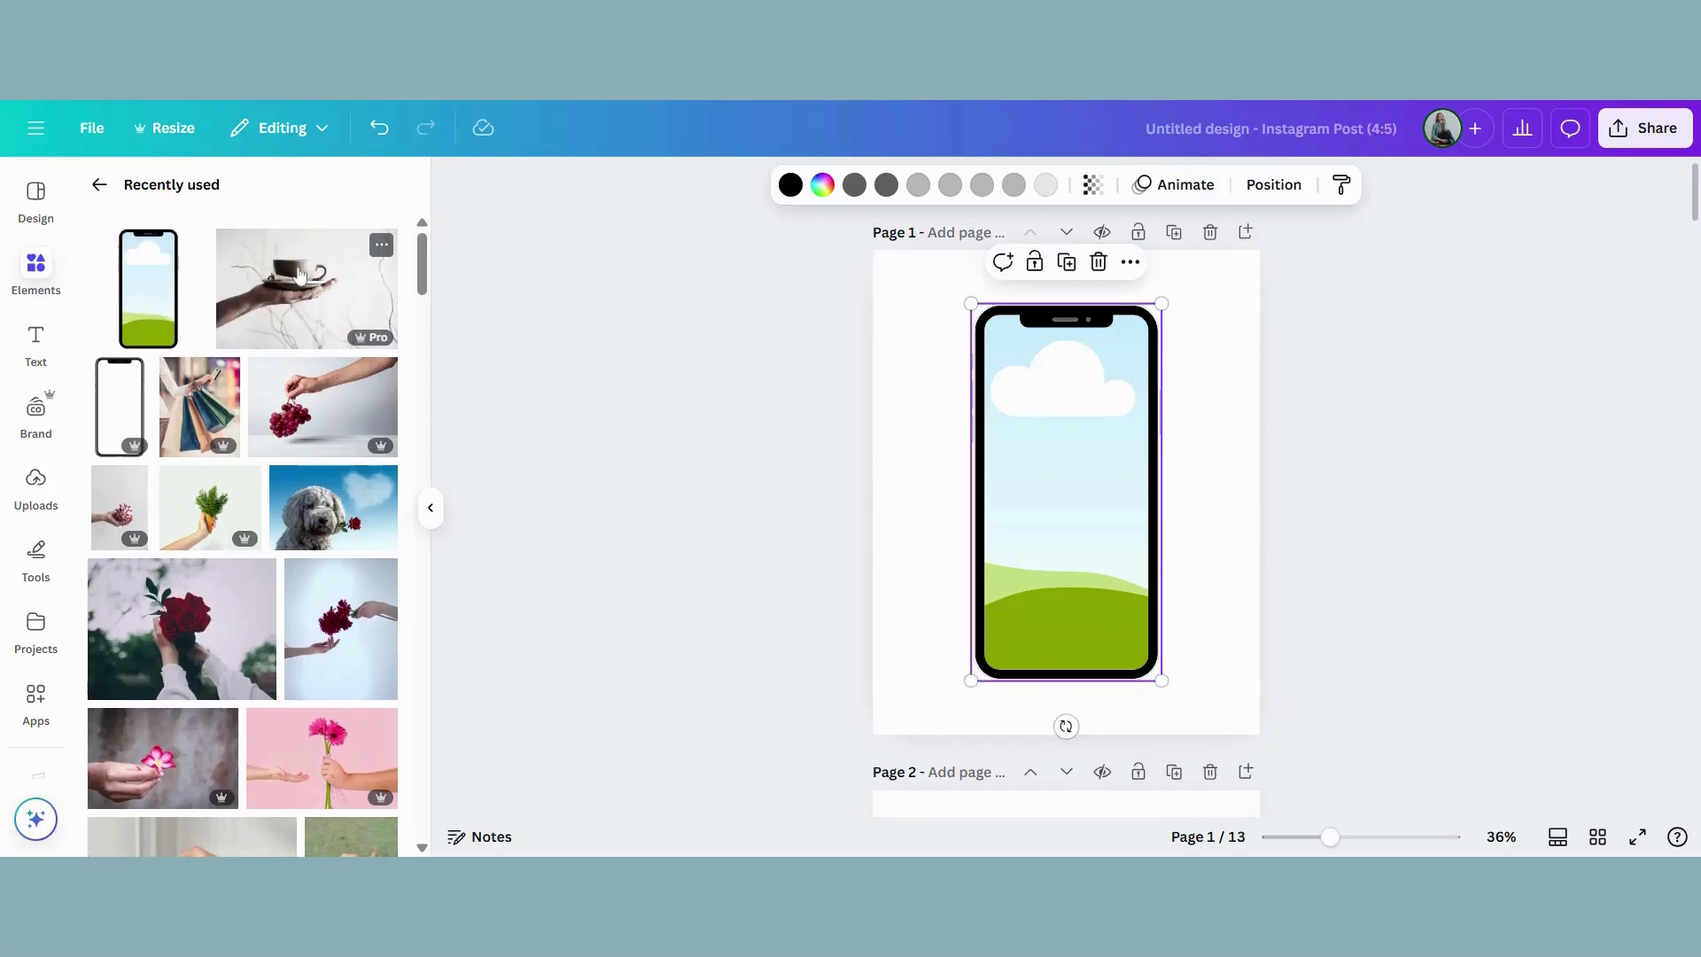
left_click(301, 276)
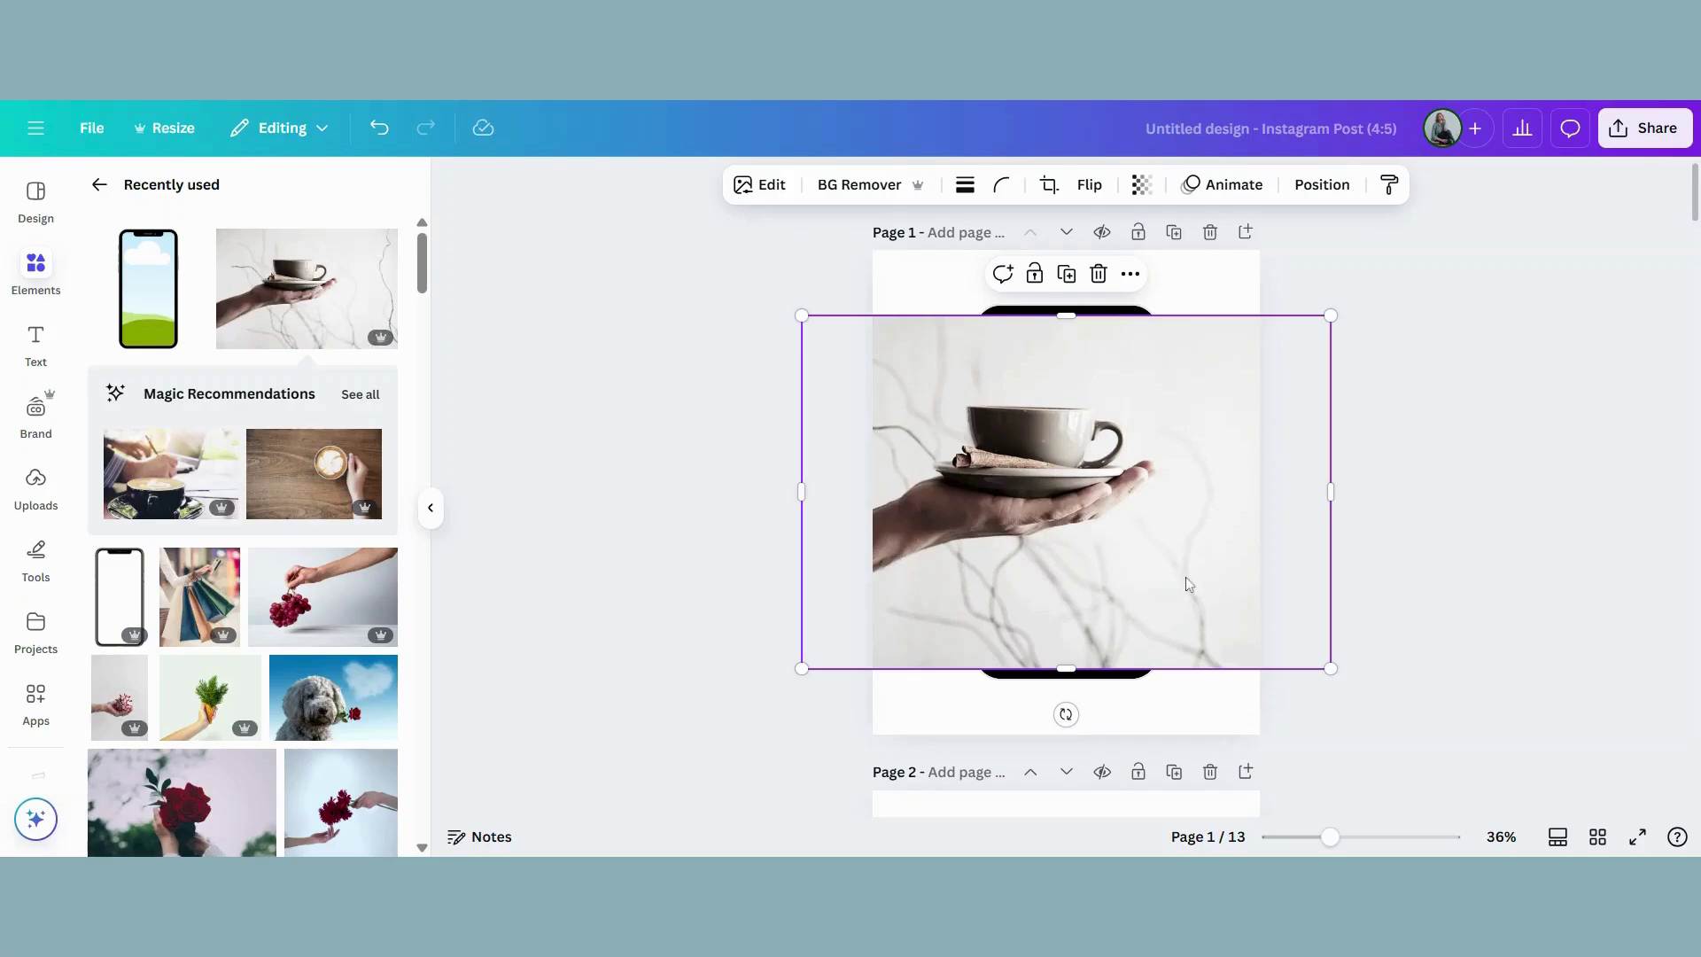
left_click_drag(1189, 582, 1189, 532)
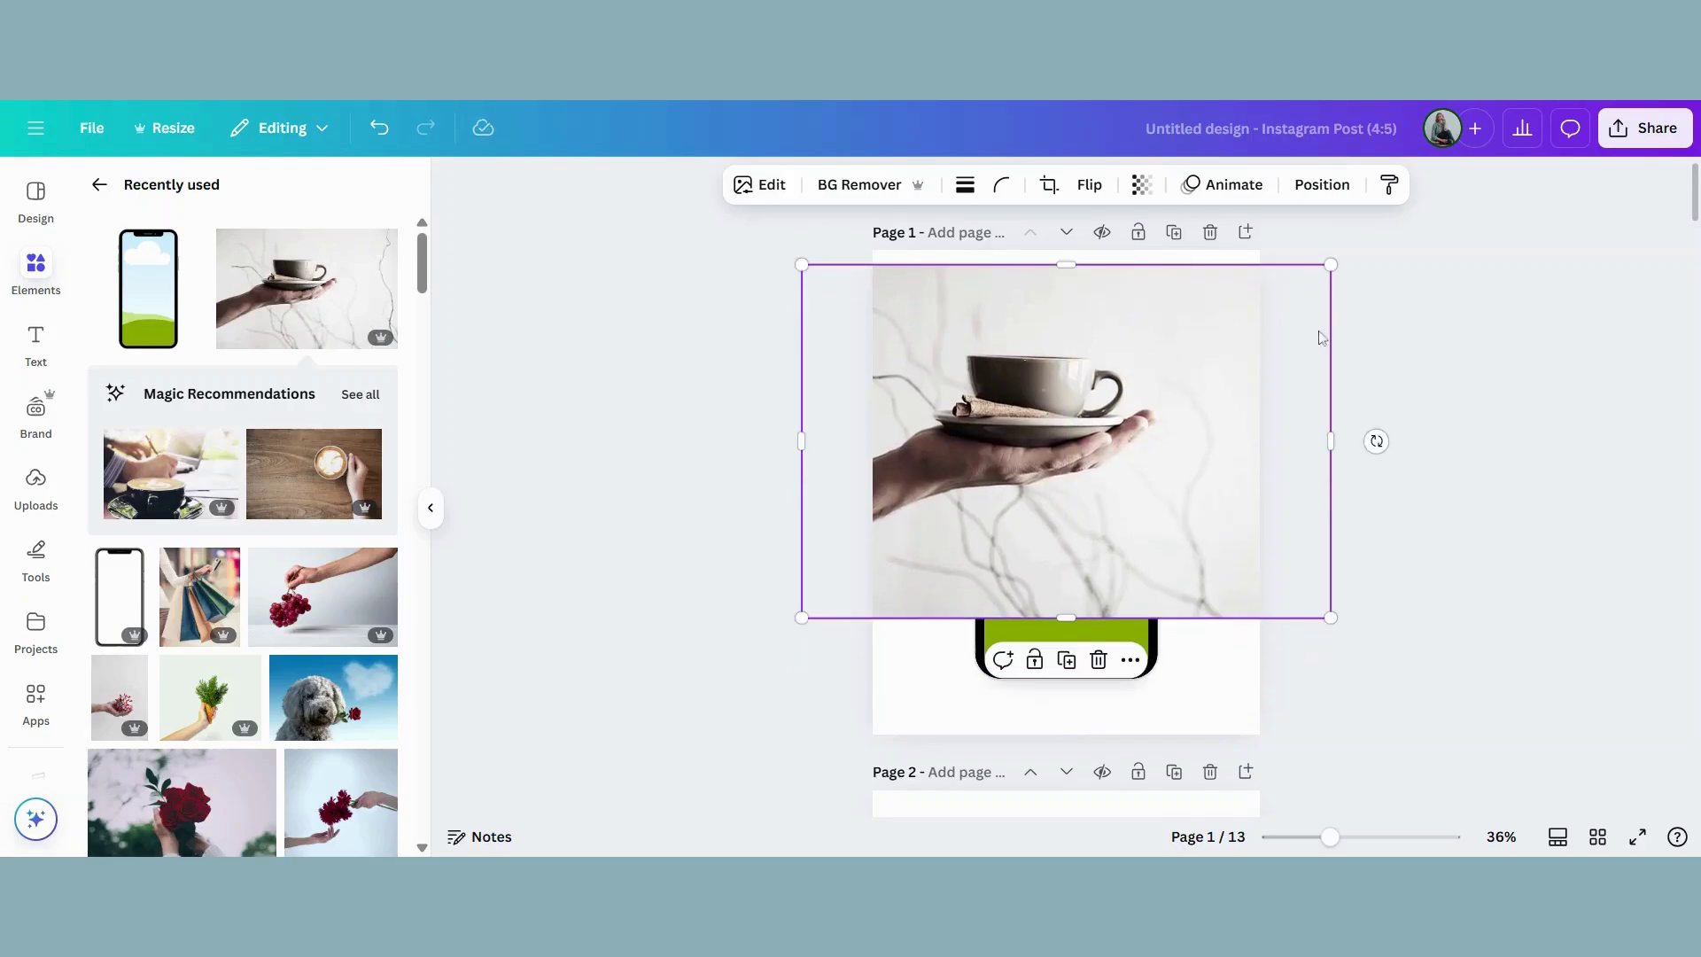
left_click_drag(1118, 417, 1135, 482)
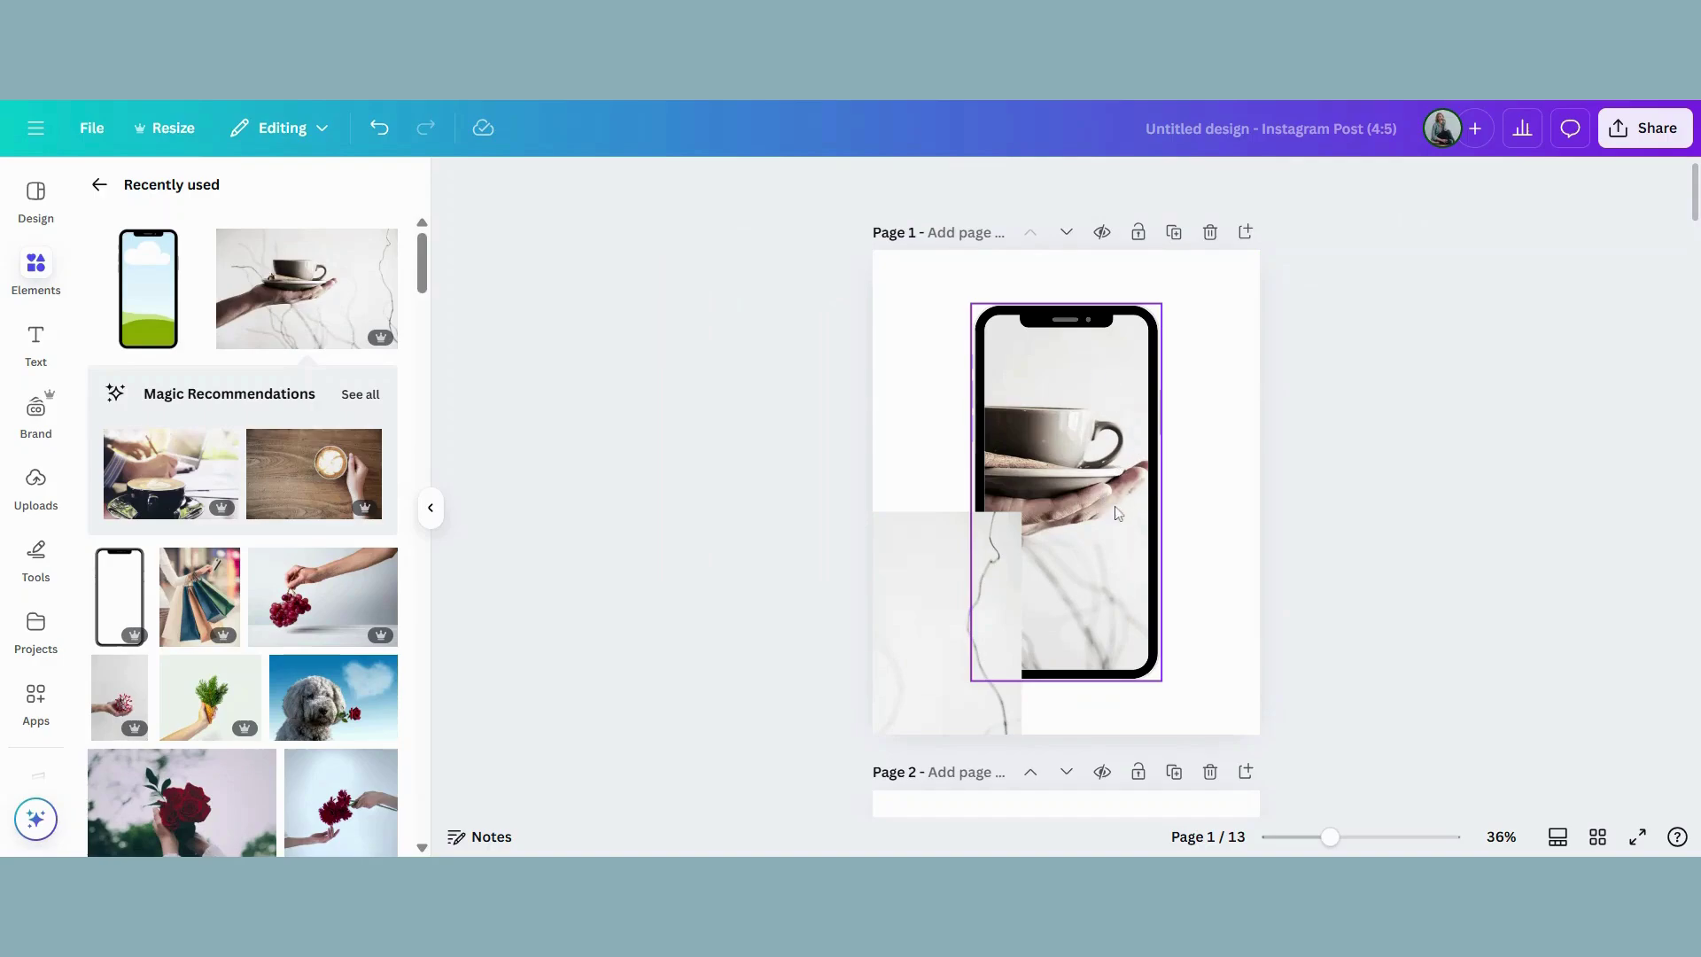
left_click(1218, 456)
Step: Detach the coffee-cup photo, narrow it, and drop it back into the phone frame
right_click(1105, 449)
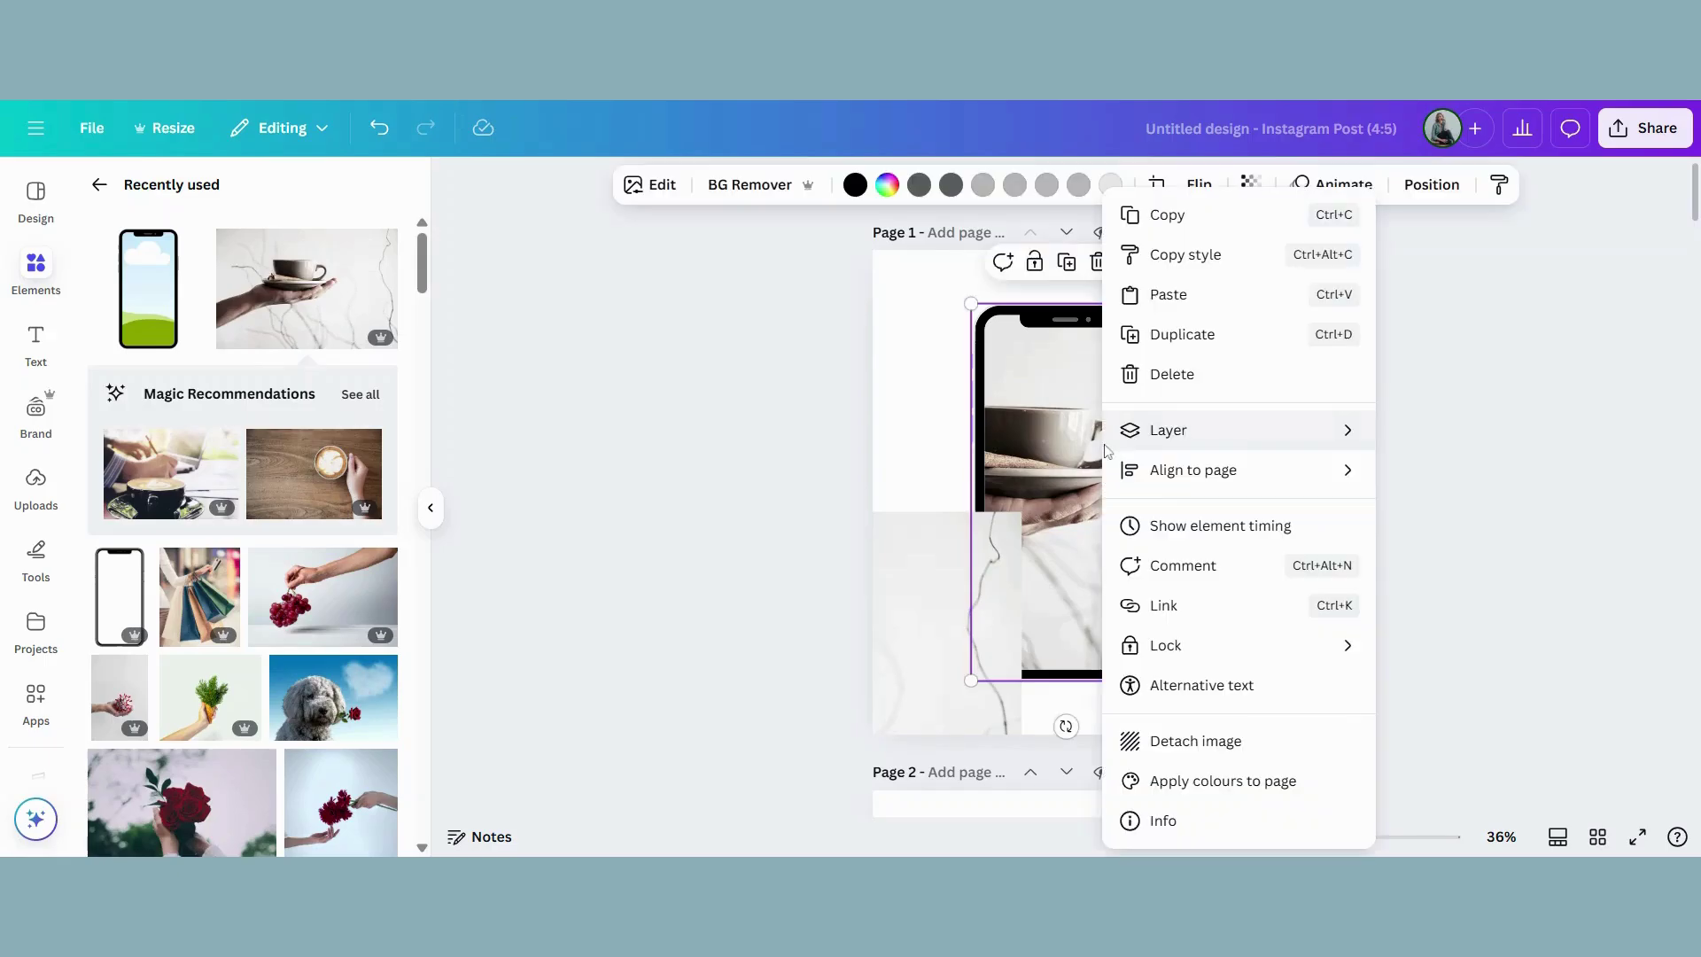
left_click(1206, 739)
left_click_drag(1224, 494, 1042, 505)
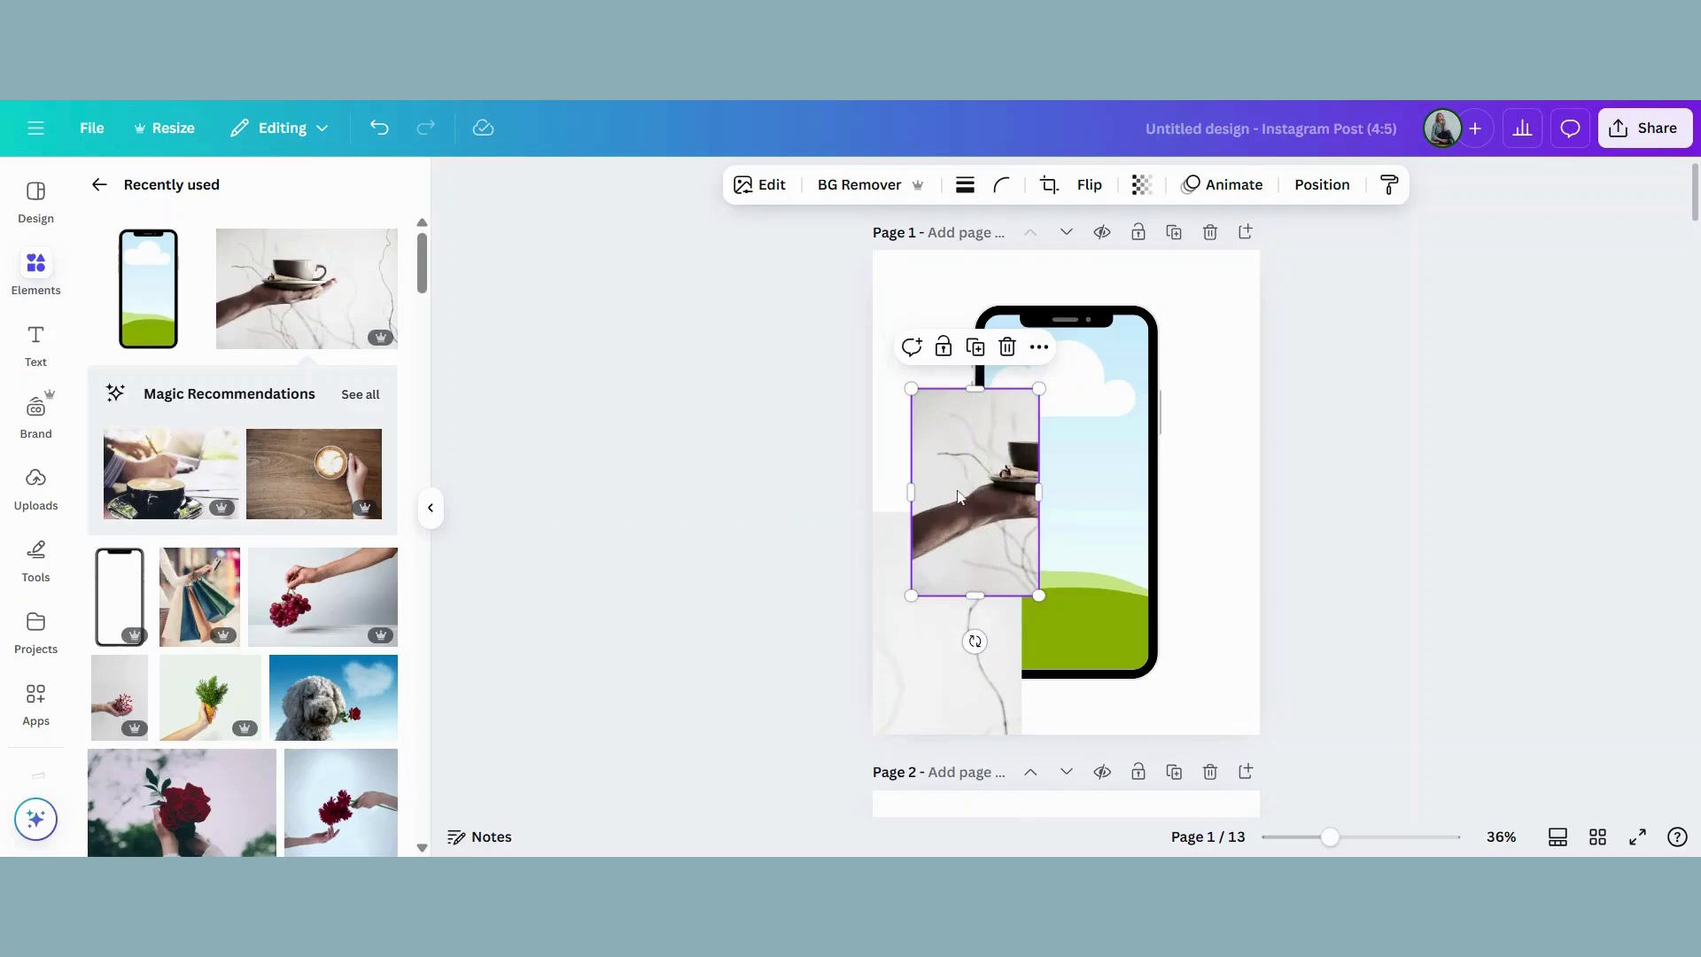
left_click_drag(958, 496, 1033, 488)
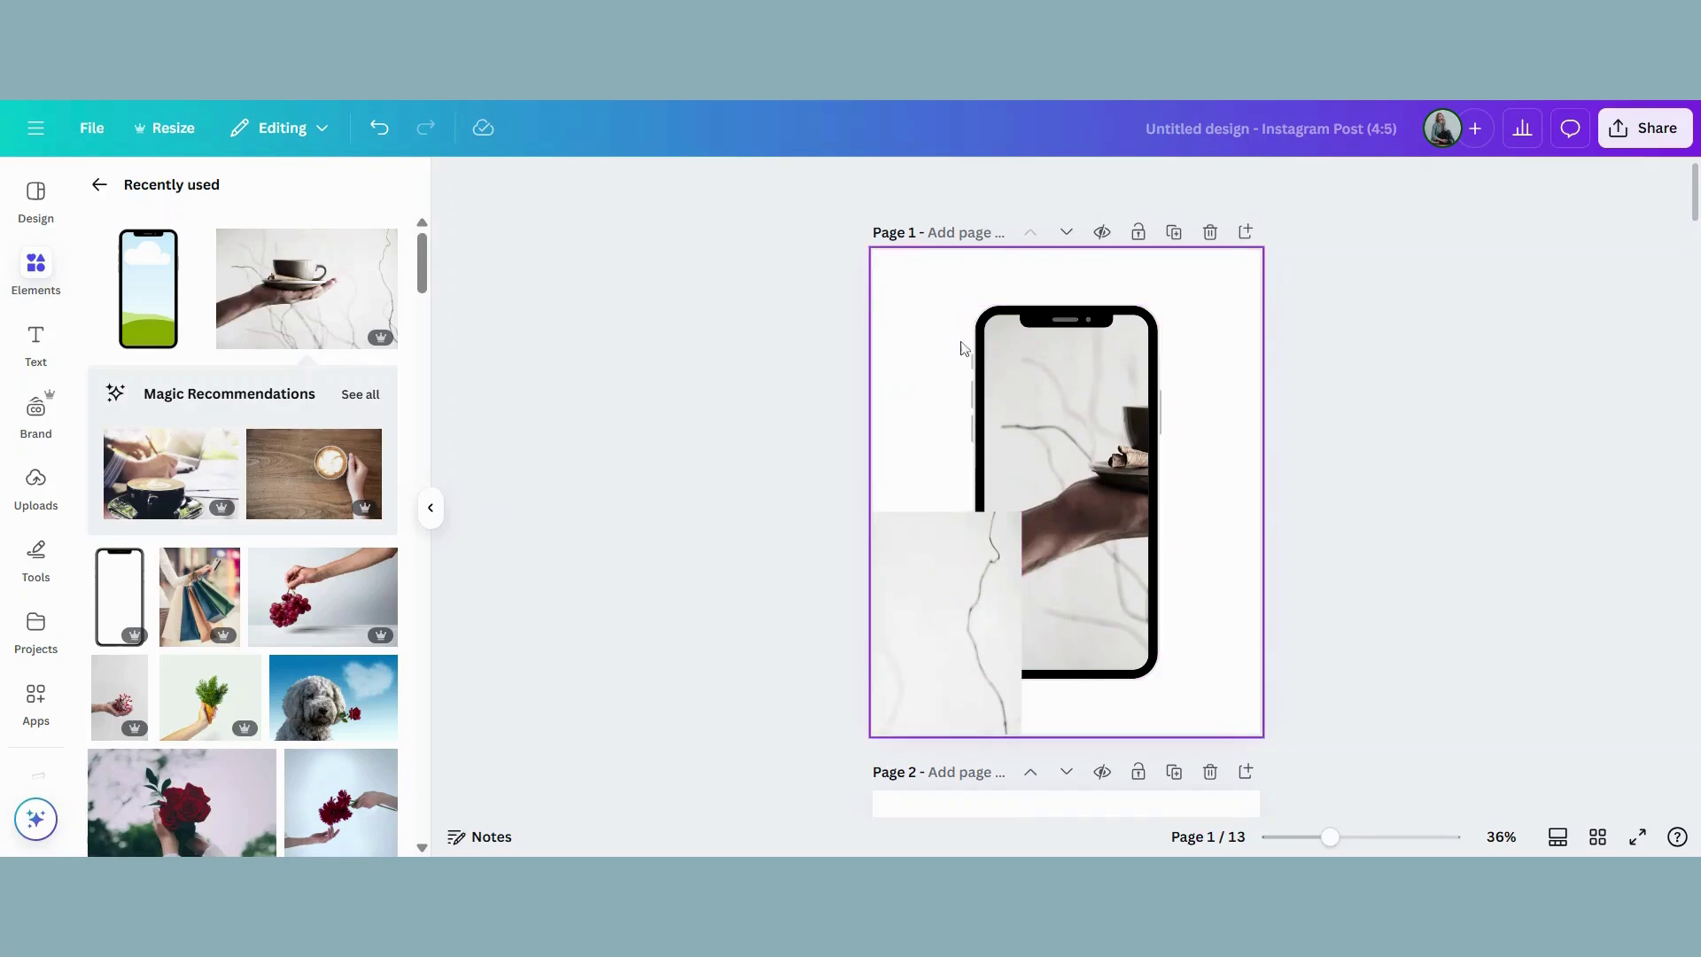
left_click_drag(954, 285, 1056, 414)
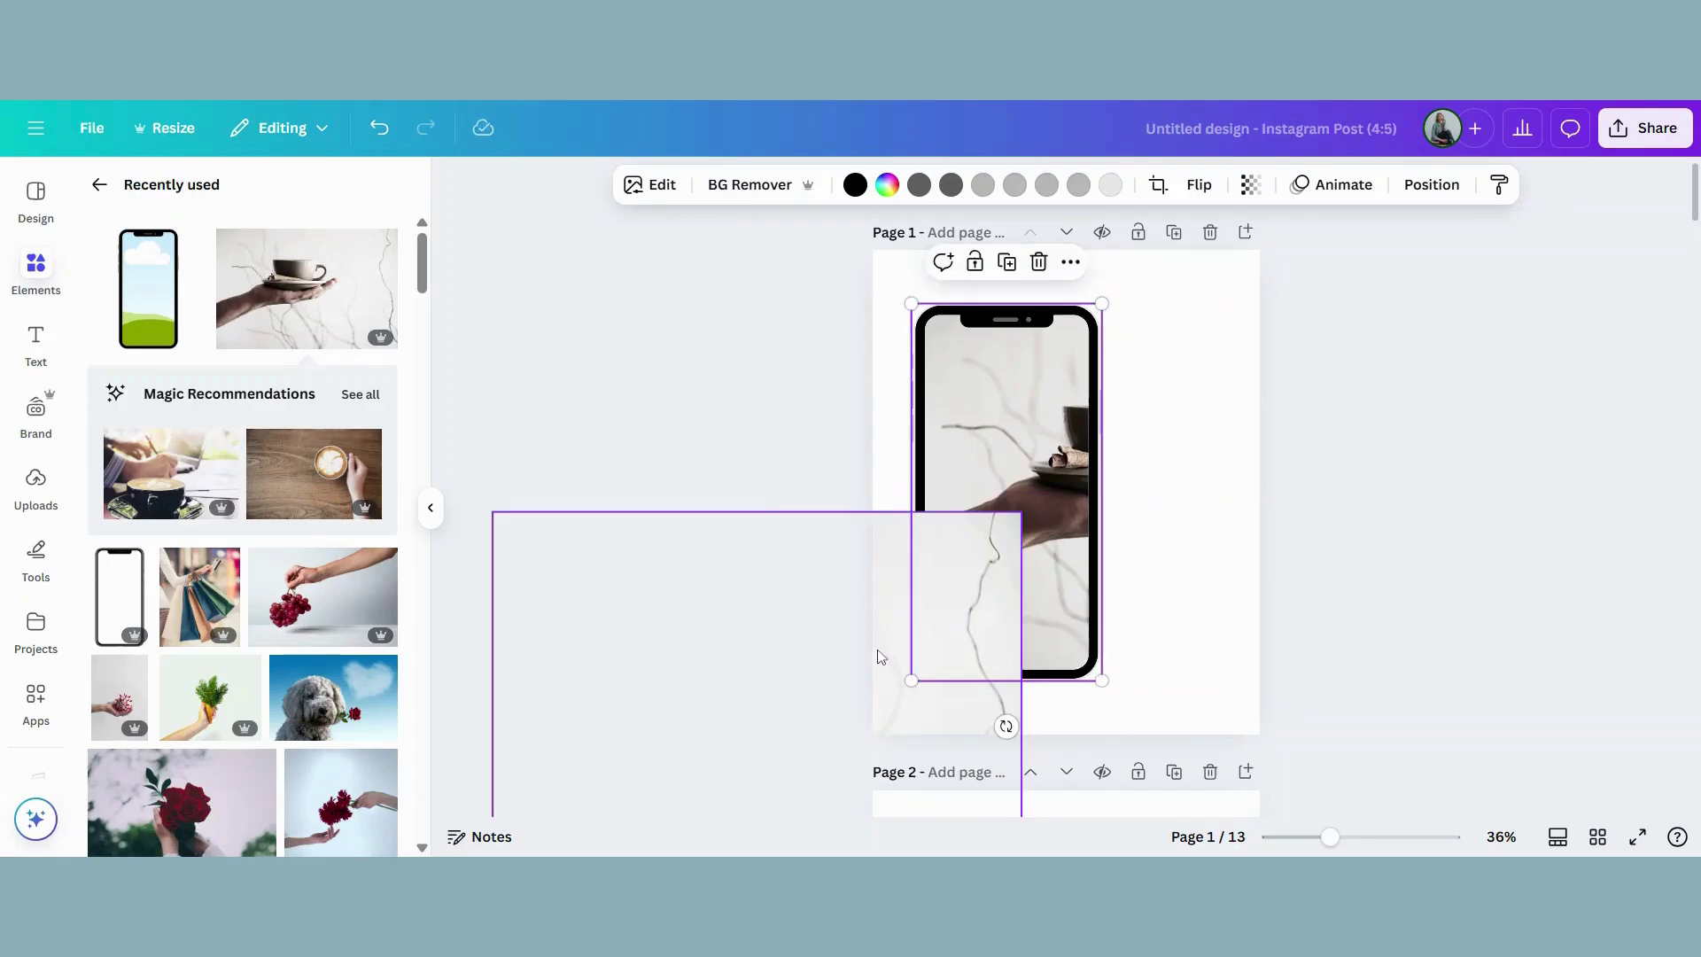
Step: Shift the phone frame left and size the second cup photo to the phone's height and bottom edge
left_click_drag(883, 657, 1501, 460)
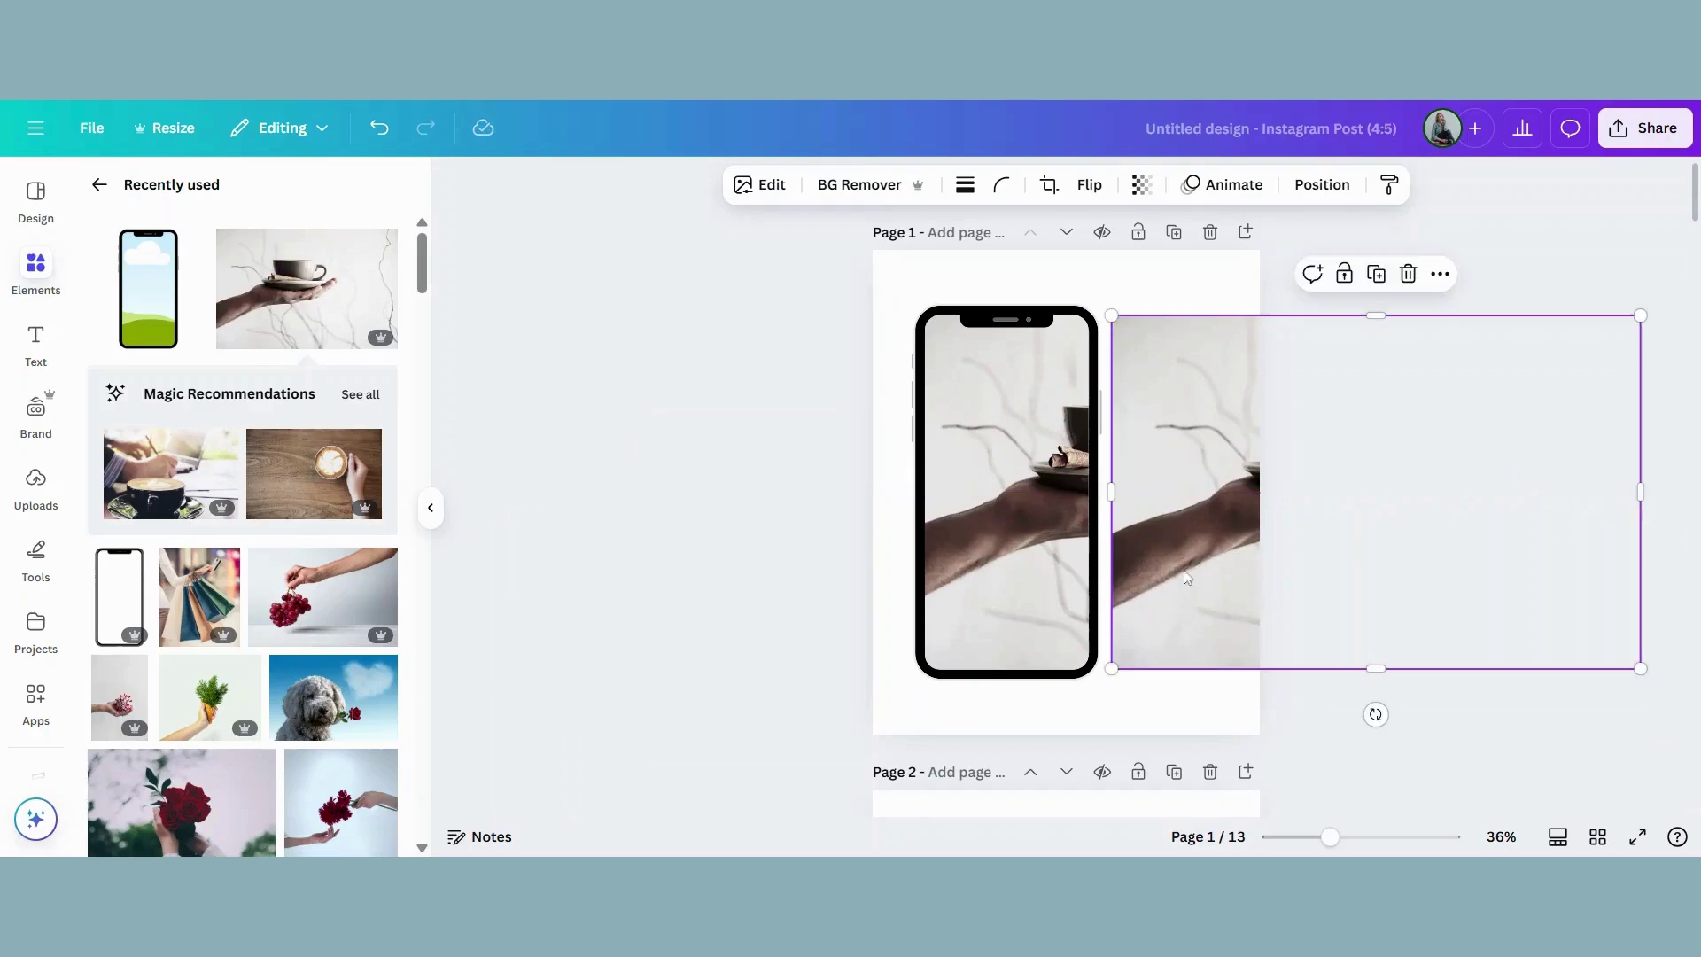
left_click_drag(1111, 492, 1163, 479)
left_click_drag(1109, 669, 1158, 619)
left_click_drag(1109, 491, 1157, 508)
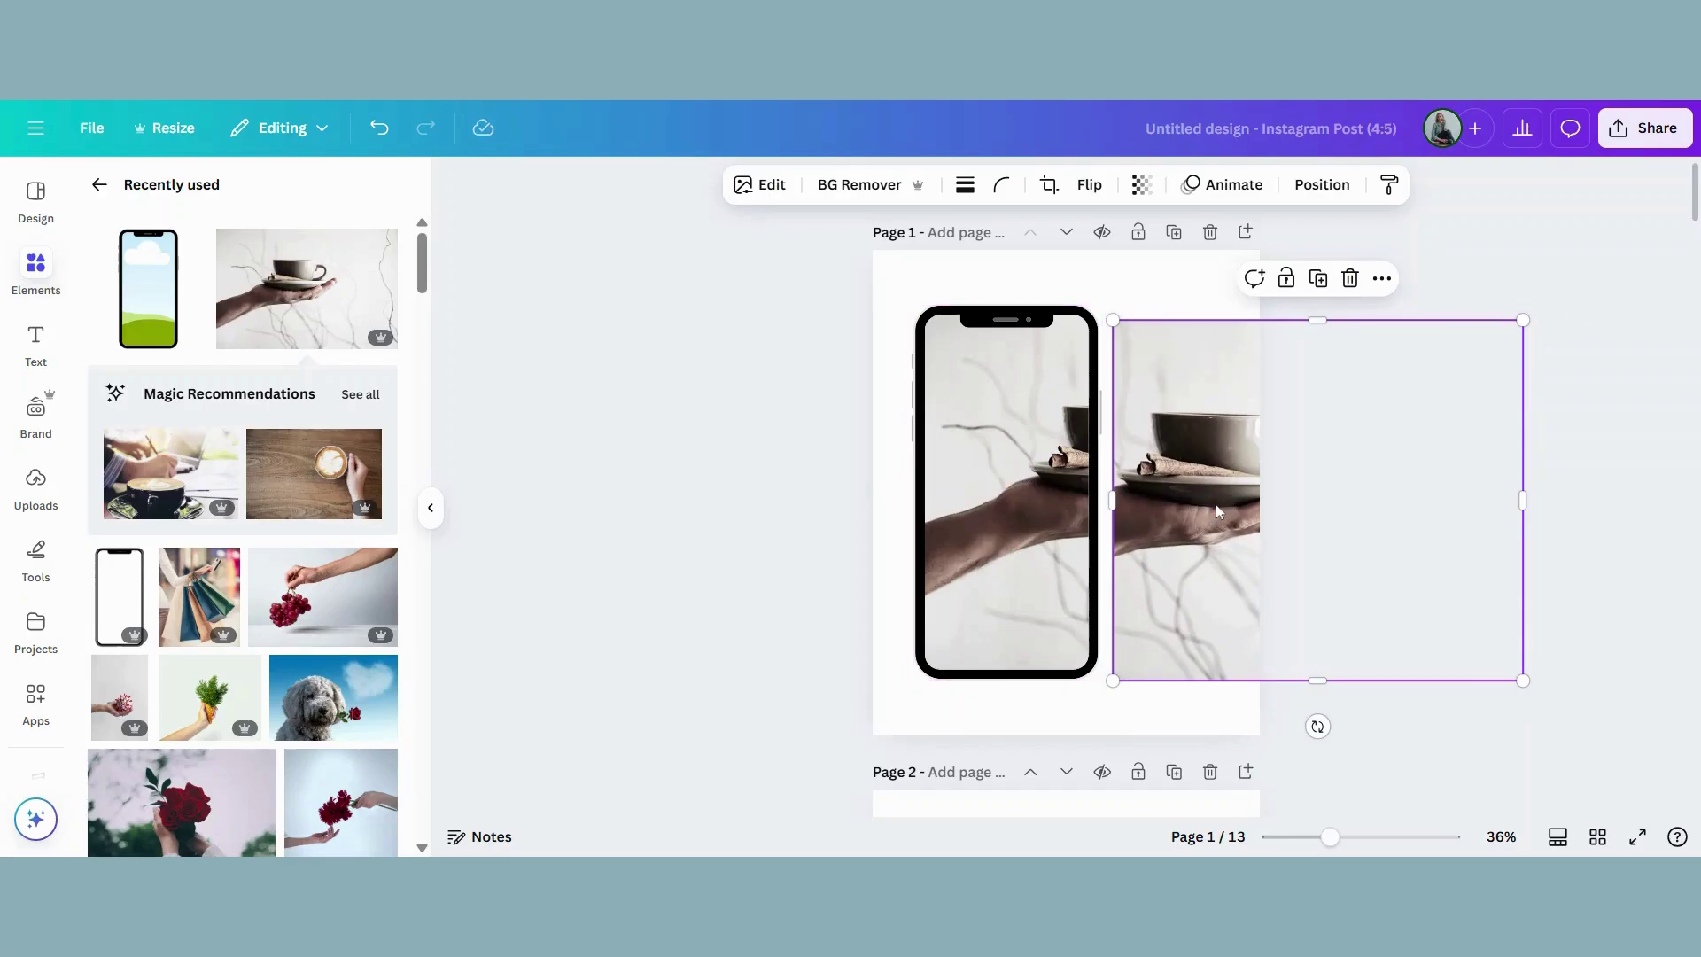
left_click_drag(1221, 496, 1193, 498)
Step: Remove the second cup photo's background and nudge the cutout so the hand overlaps the phone
left_click(859, 188)
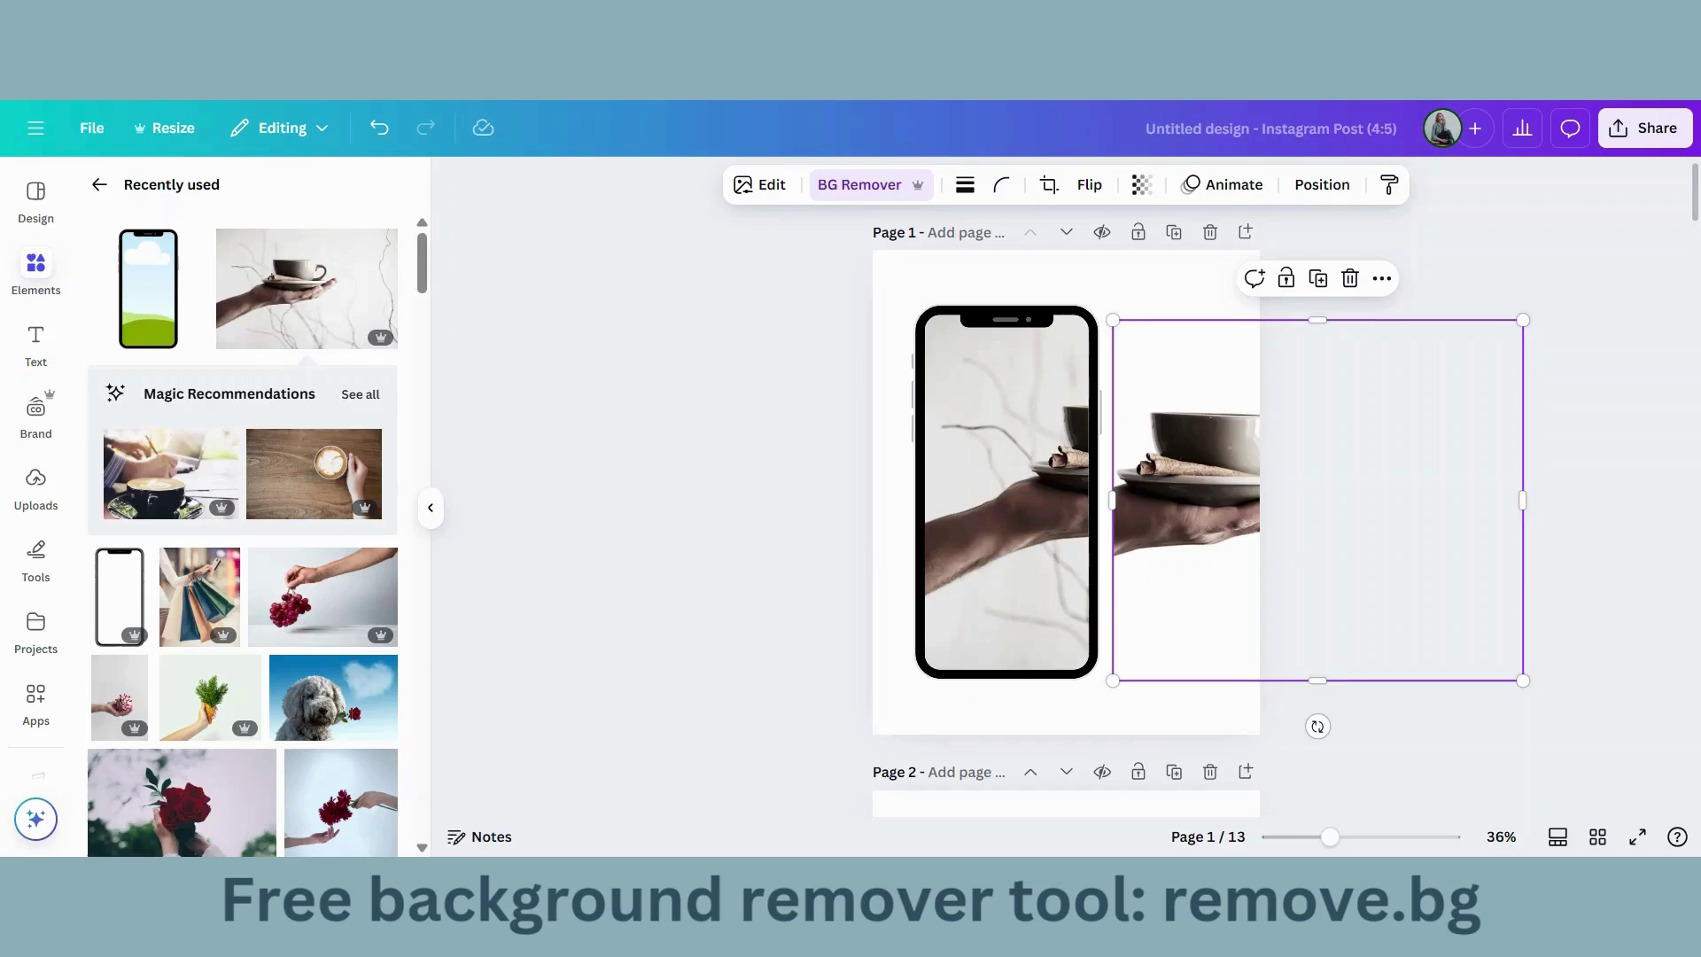
left_click_drag(1205, 477, 1165, 471)
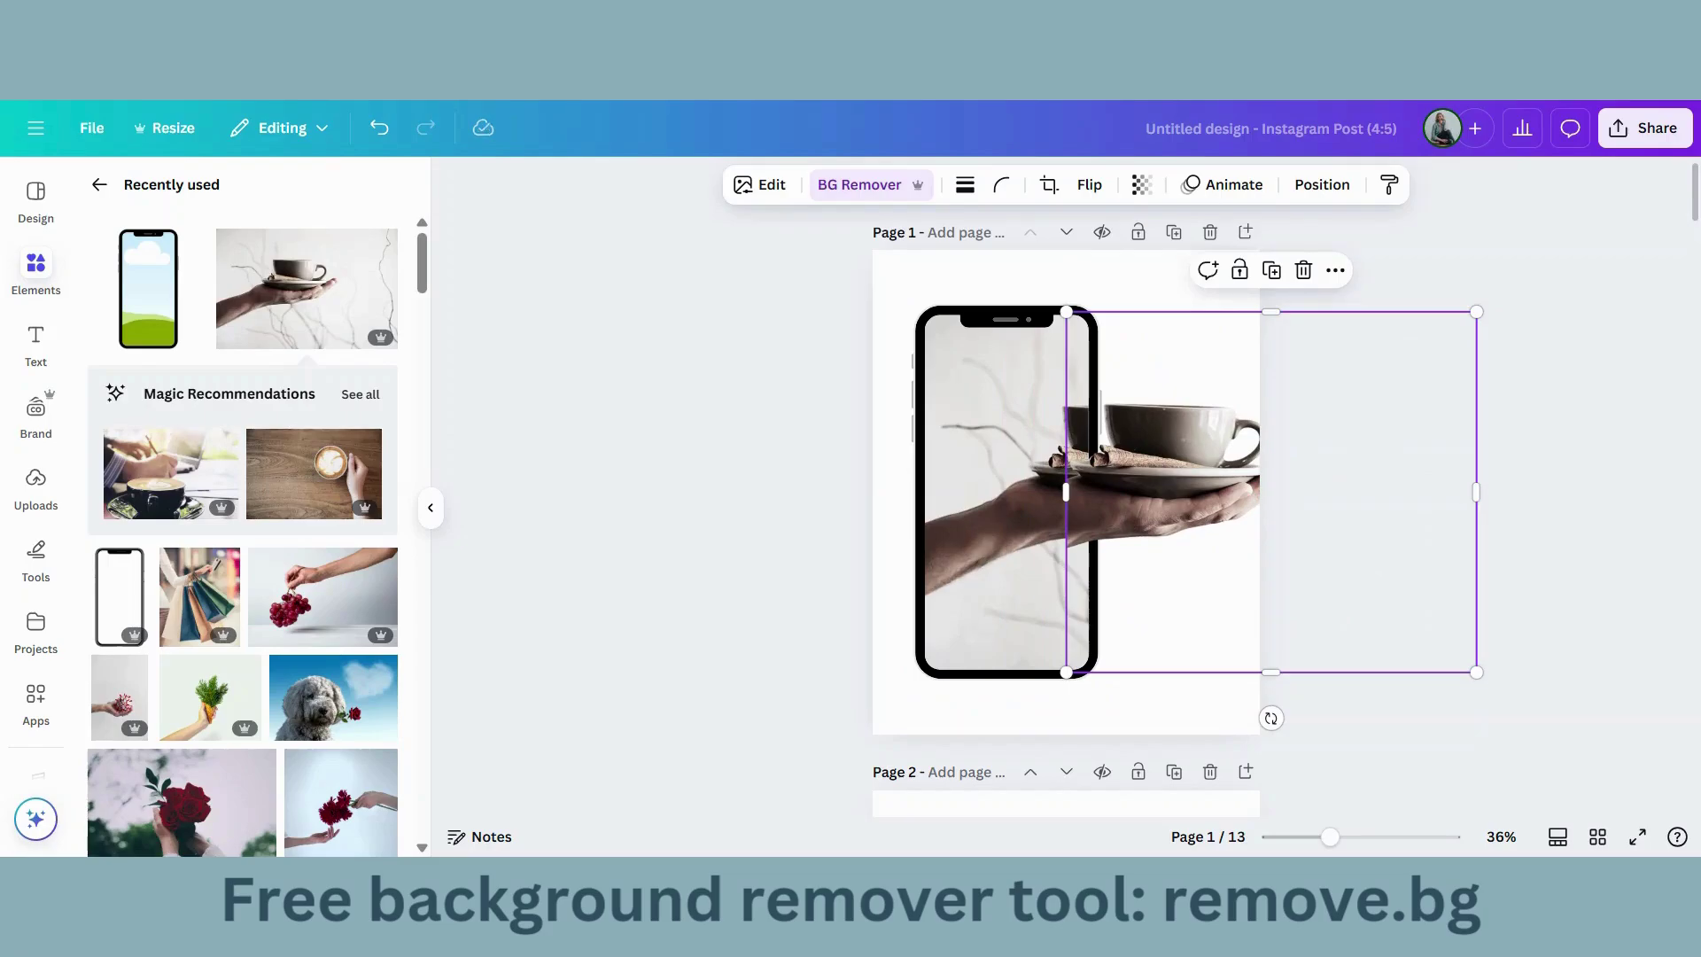
mouse_move(1151, 479)
left_mouse_down()
mouse_move(1024, 479)
mouse_move(1184, 497)
mouse_move(1166, 486)
left_mouse_up()
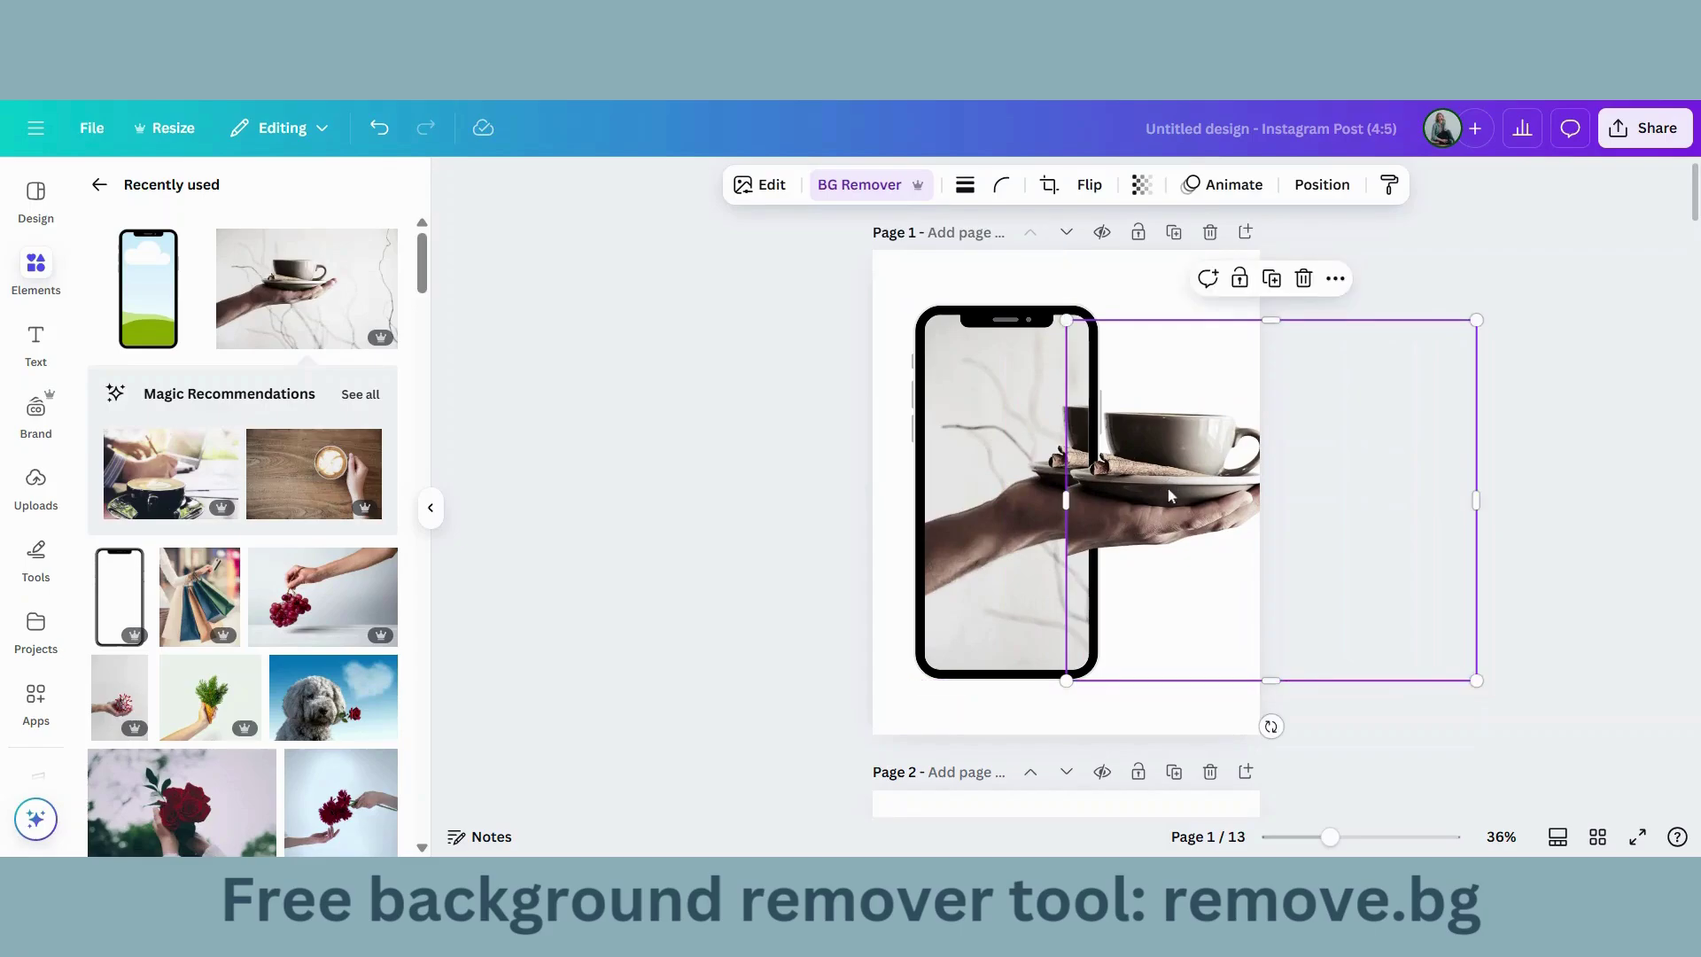
key("shift+Left")
key("shift+Left")
key("shift+Left")
key("shift+Left")
key("shift+Left")
key("shift+Left")
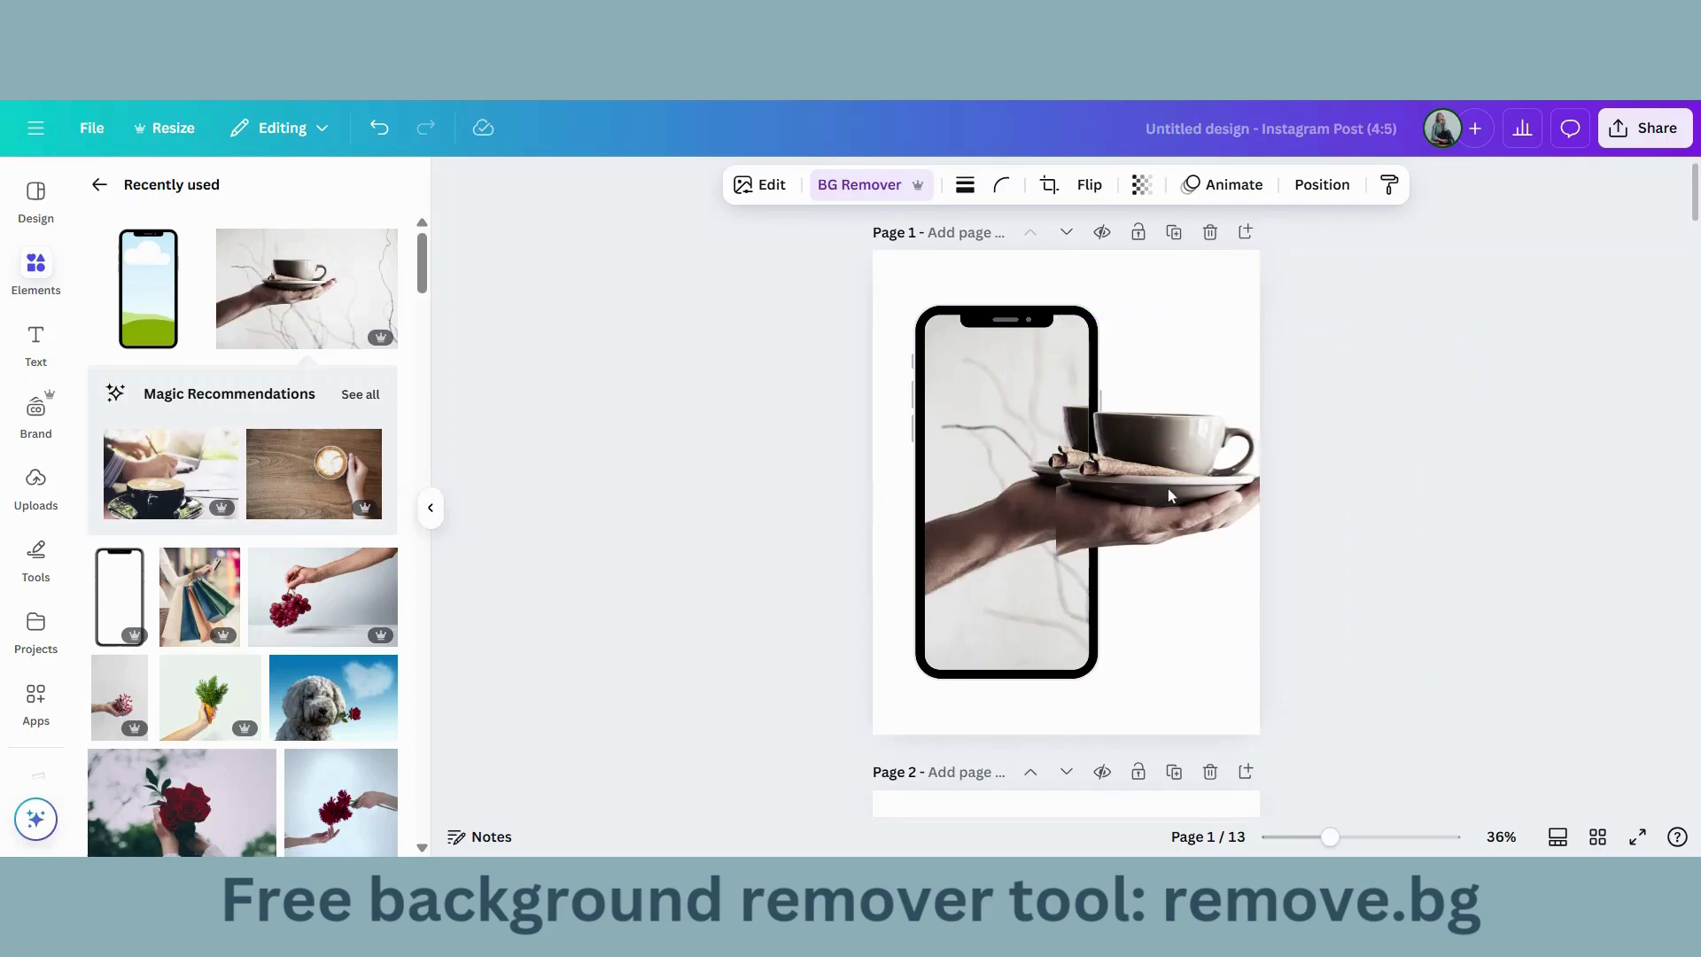
key("shift+Left")
key("shift+Left")
key("shift+Left")
key("shift+Left")
key("shift+Left")
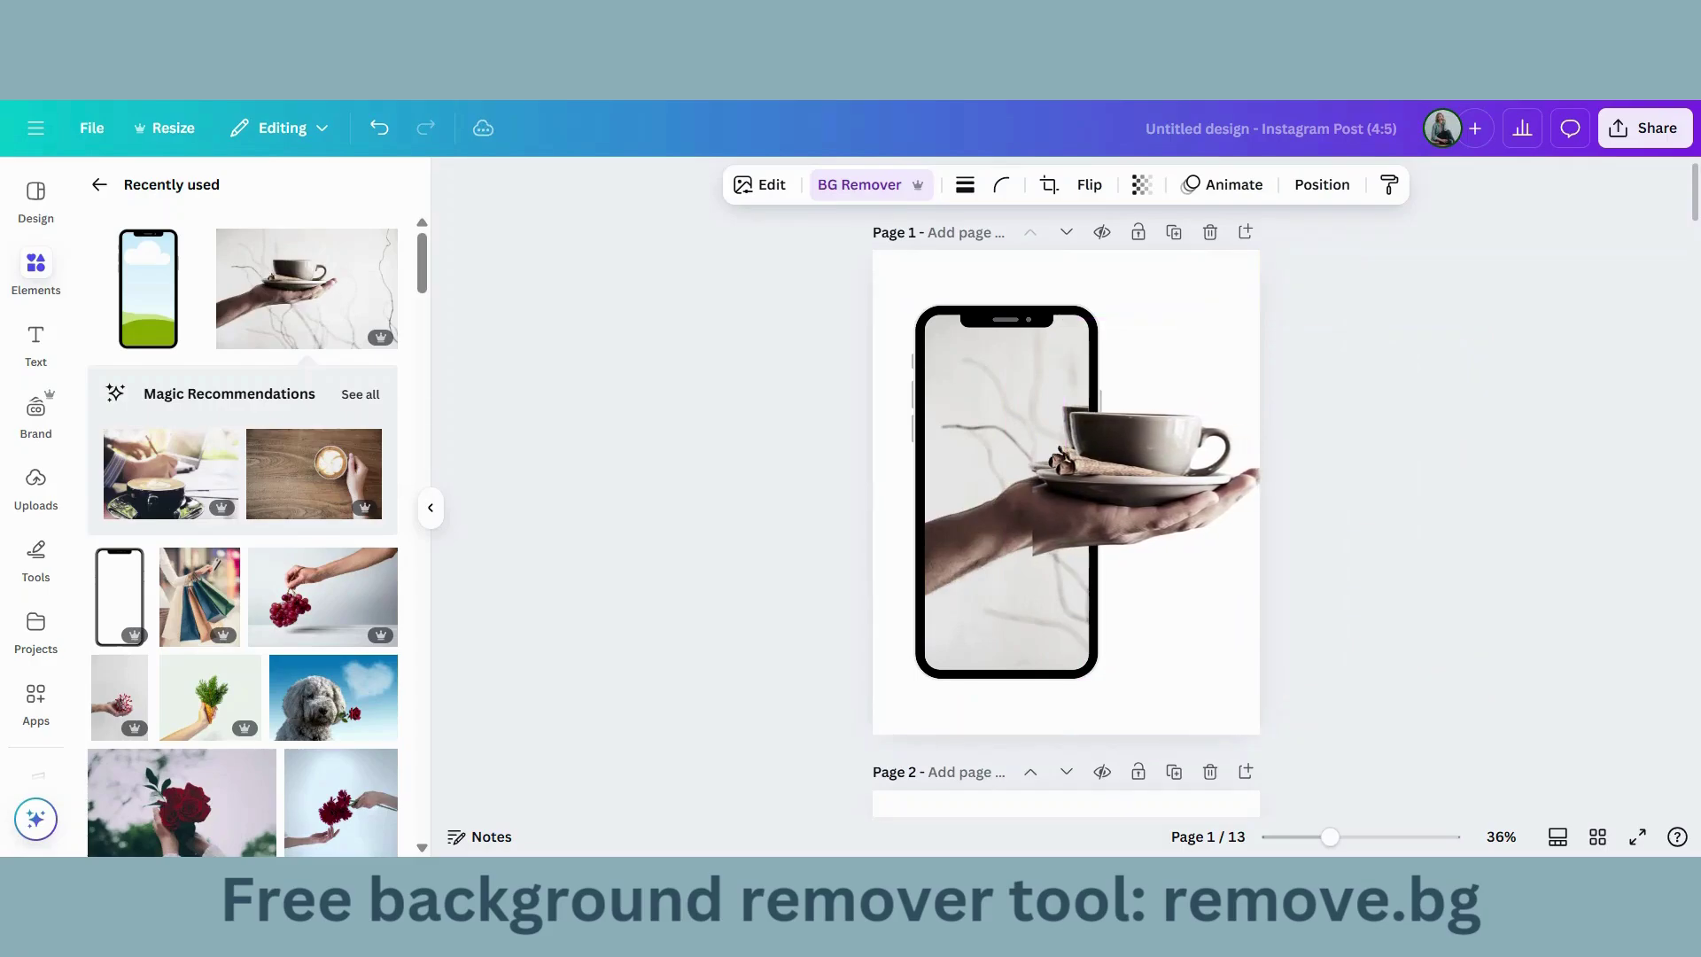
key("shift+Up")
key("shift+Up")
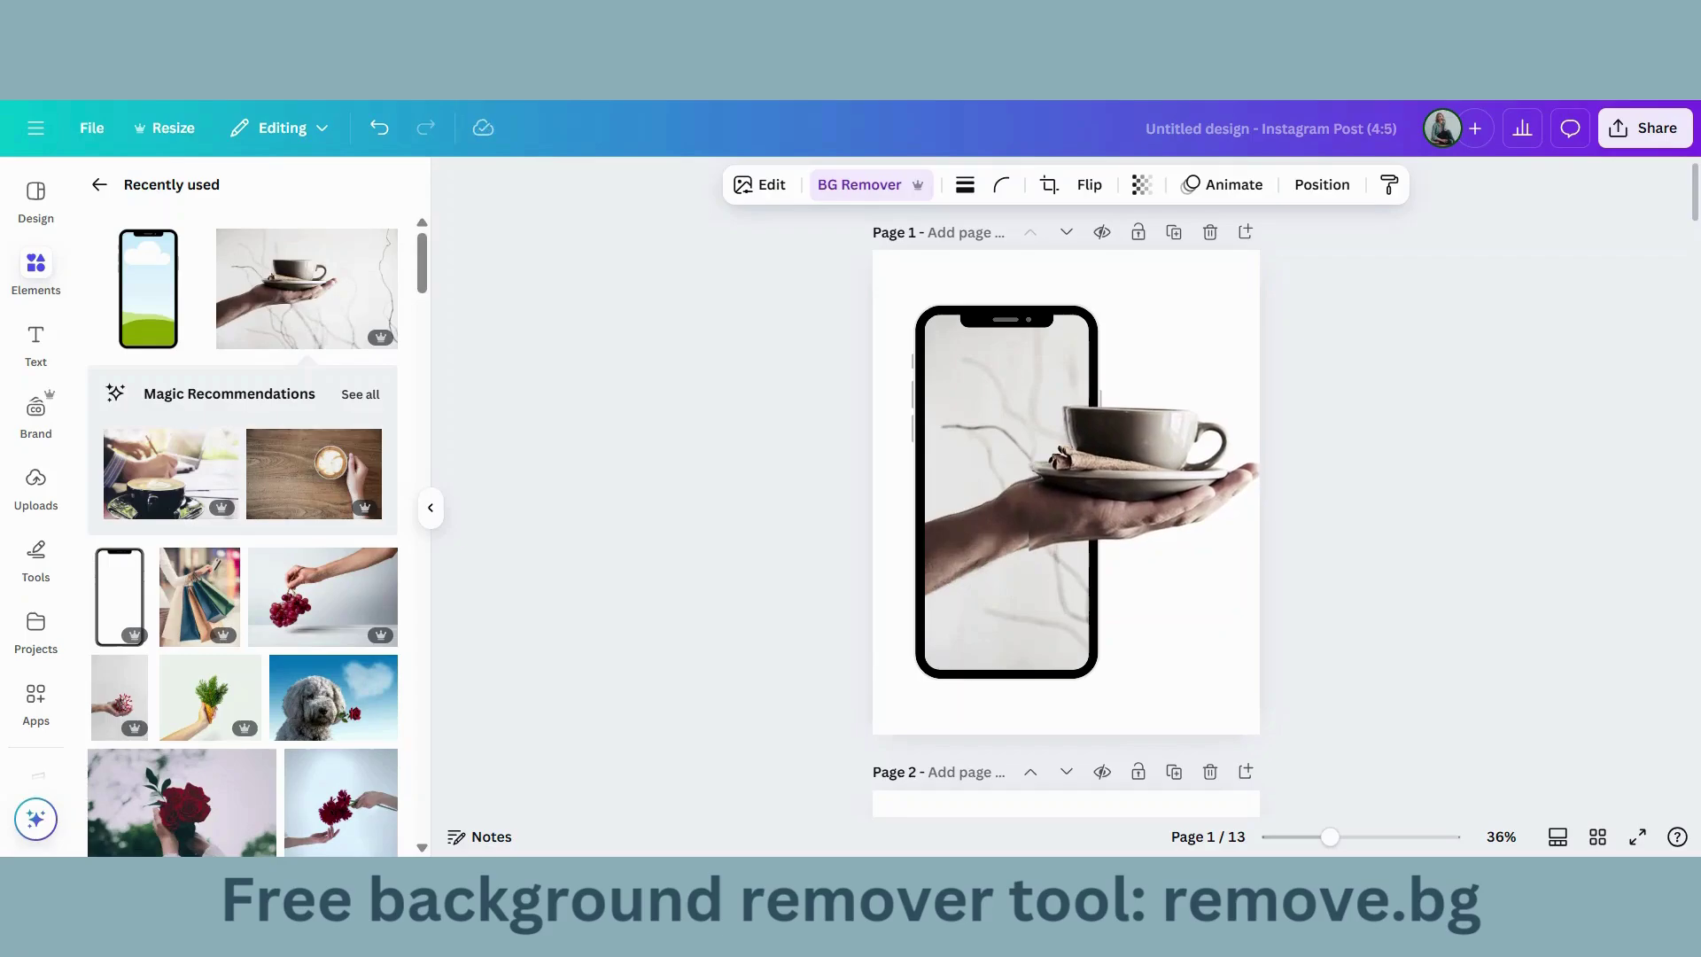
key("shift+Left")
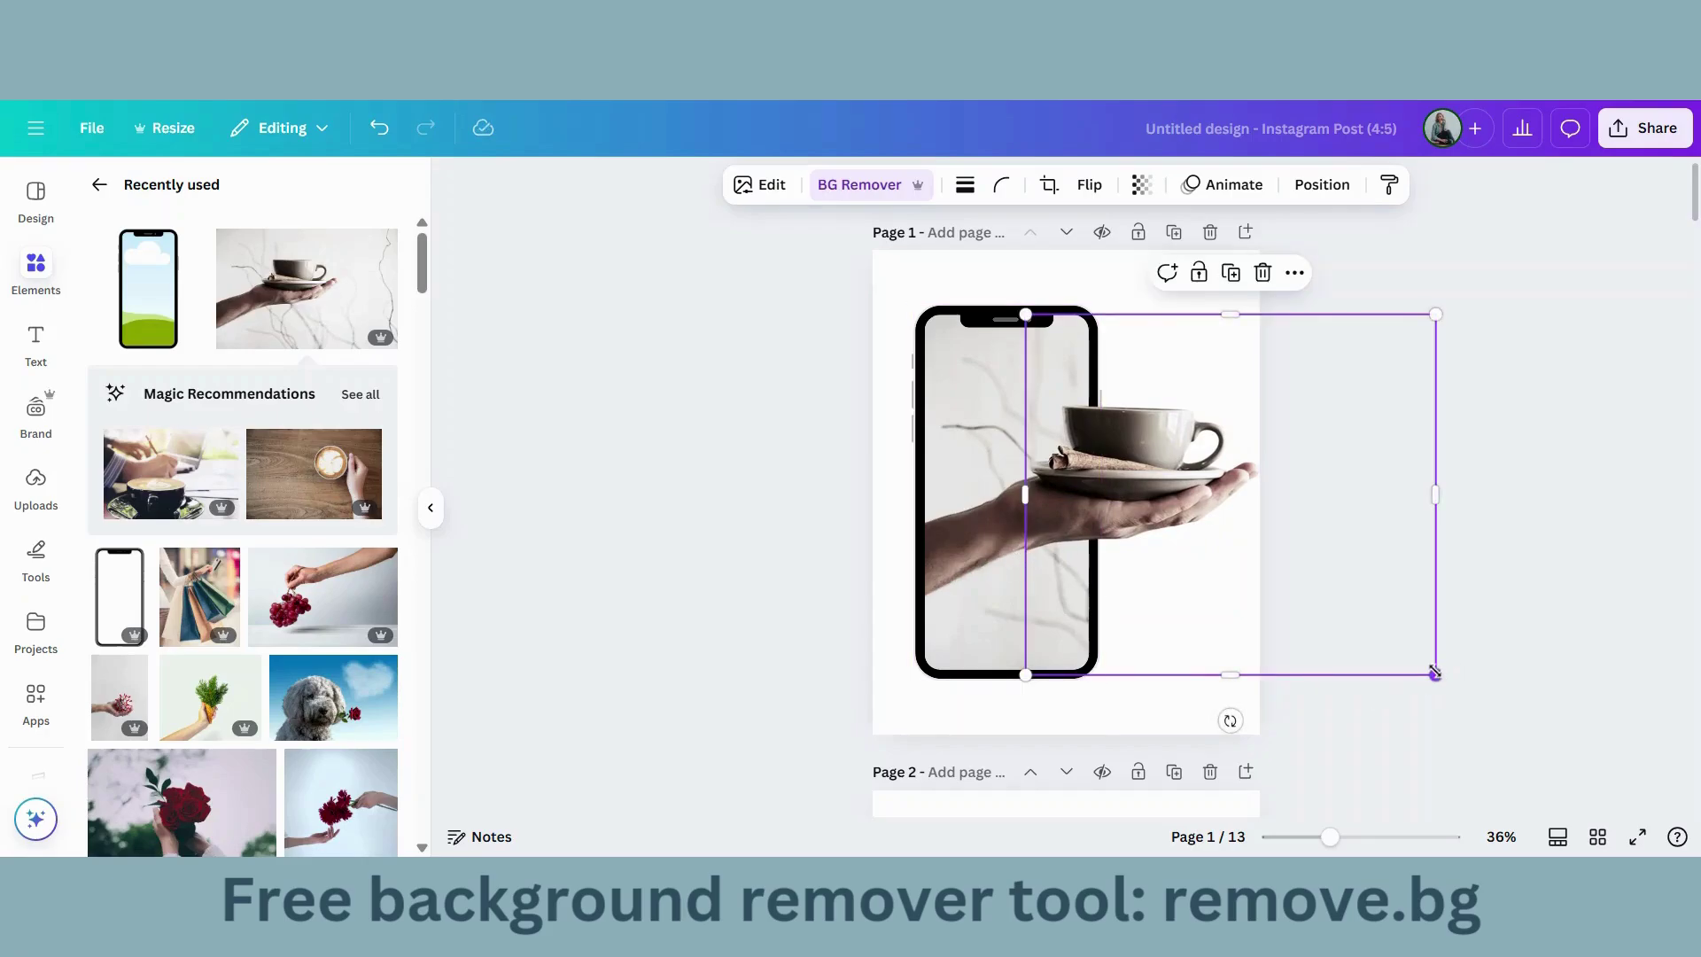
left_click_drag(1434, 673, 1430, 669)
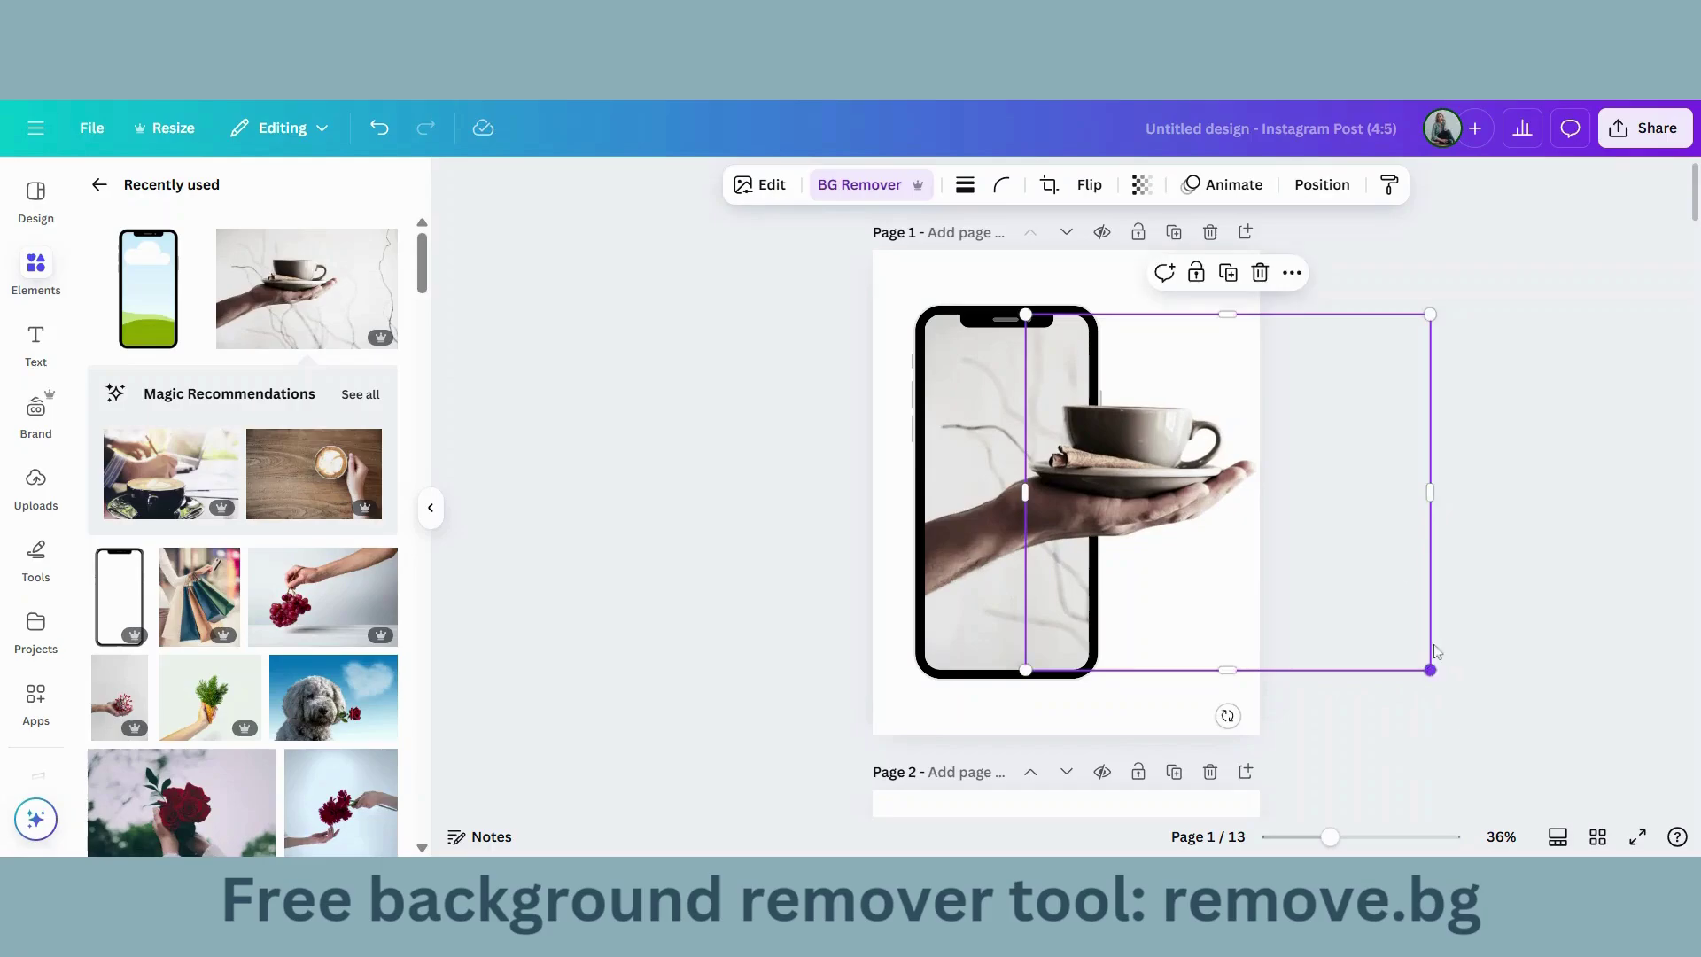
Step: Zoom in and back out to check the coffee-cup cutout
left_click(1106, 283)
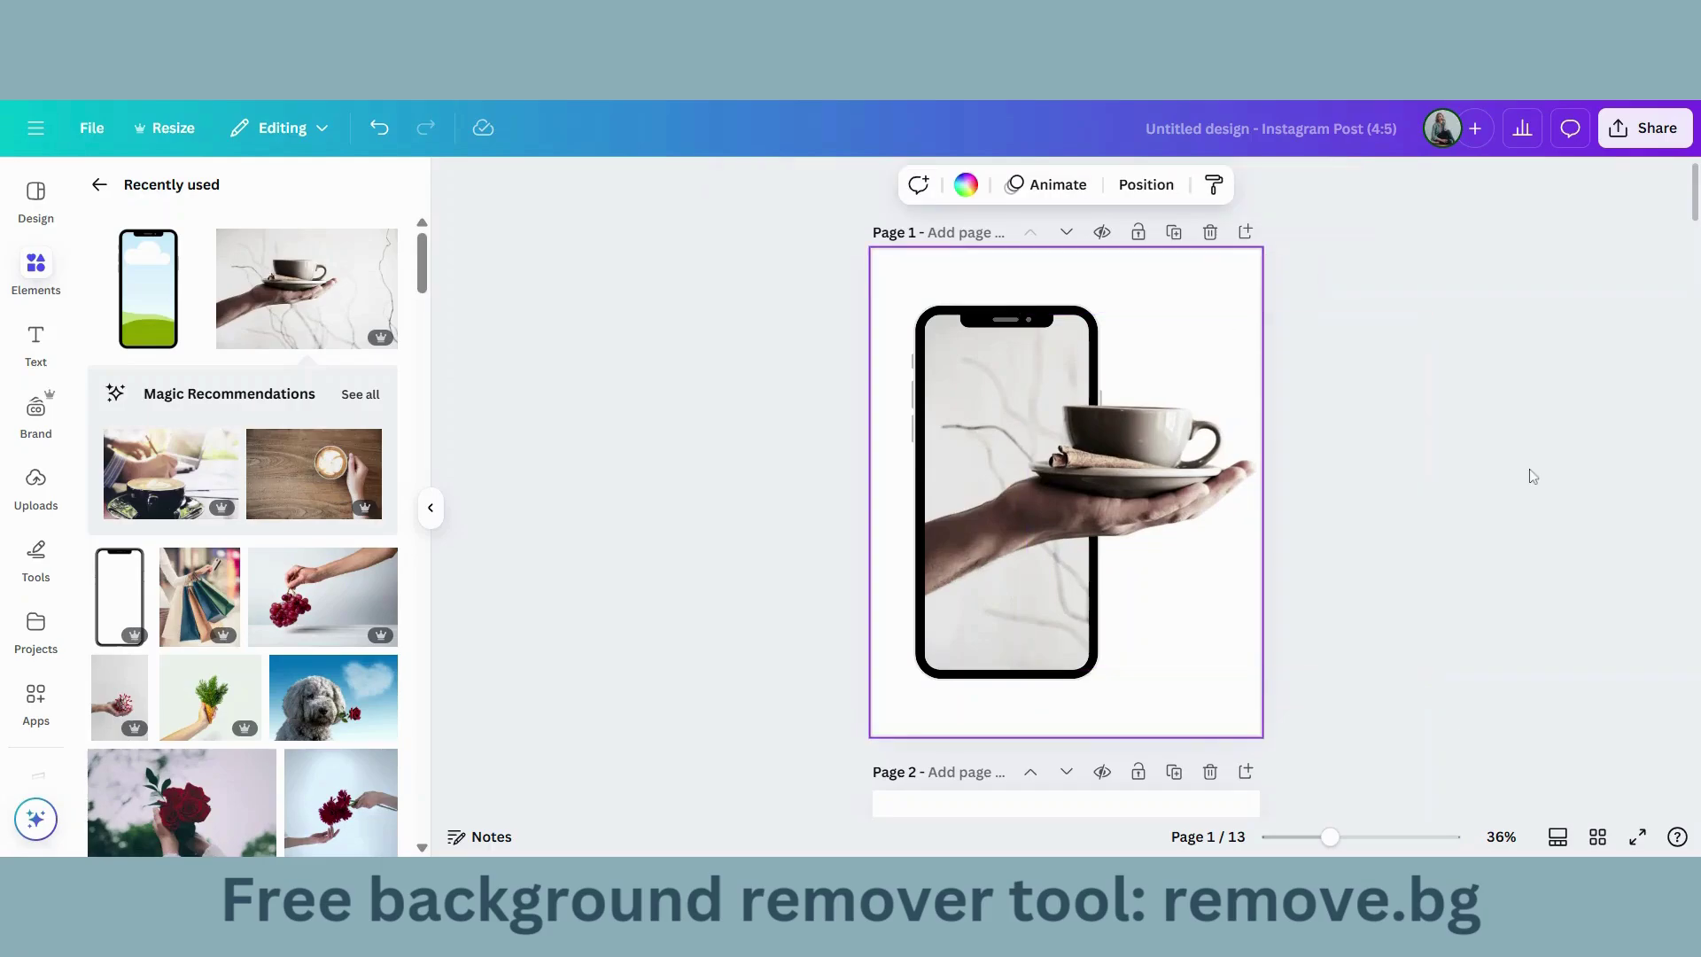
key("ctrl+plus")
key("ctrl+plus")
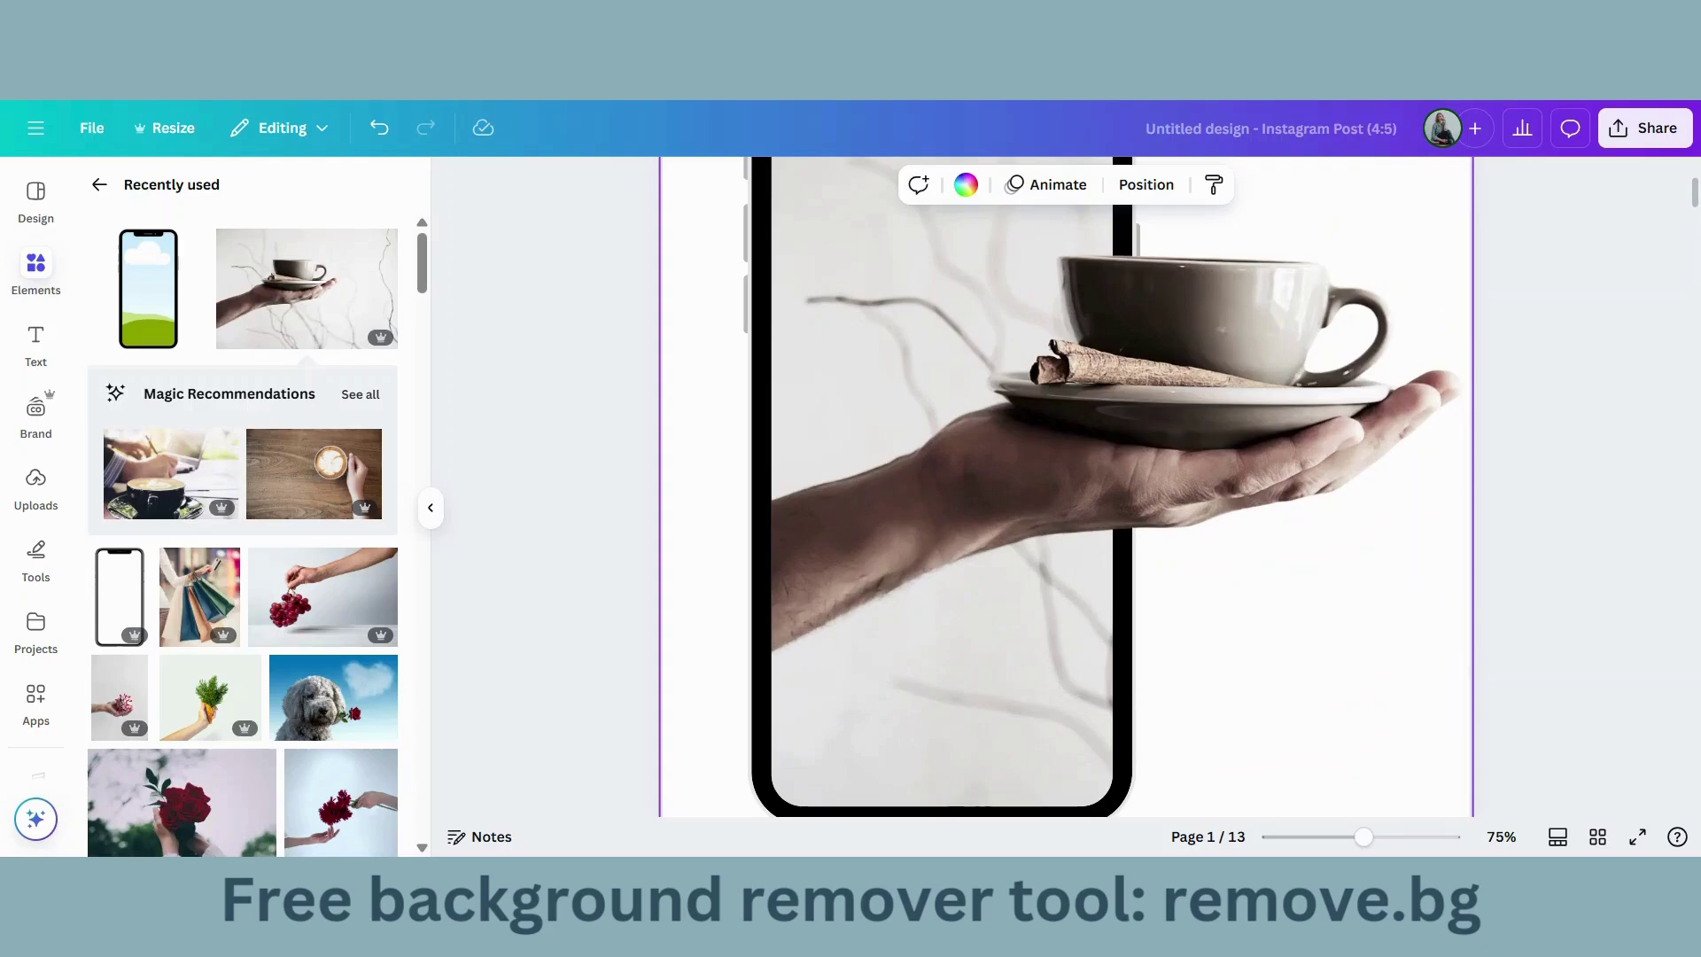
key("ctrl+minus")
key("ctrl+minus")
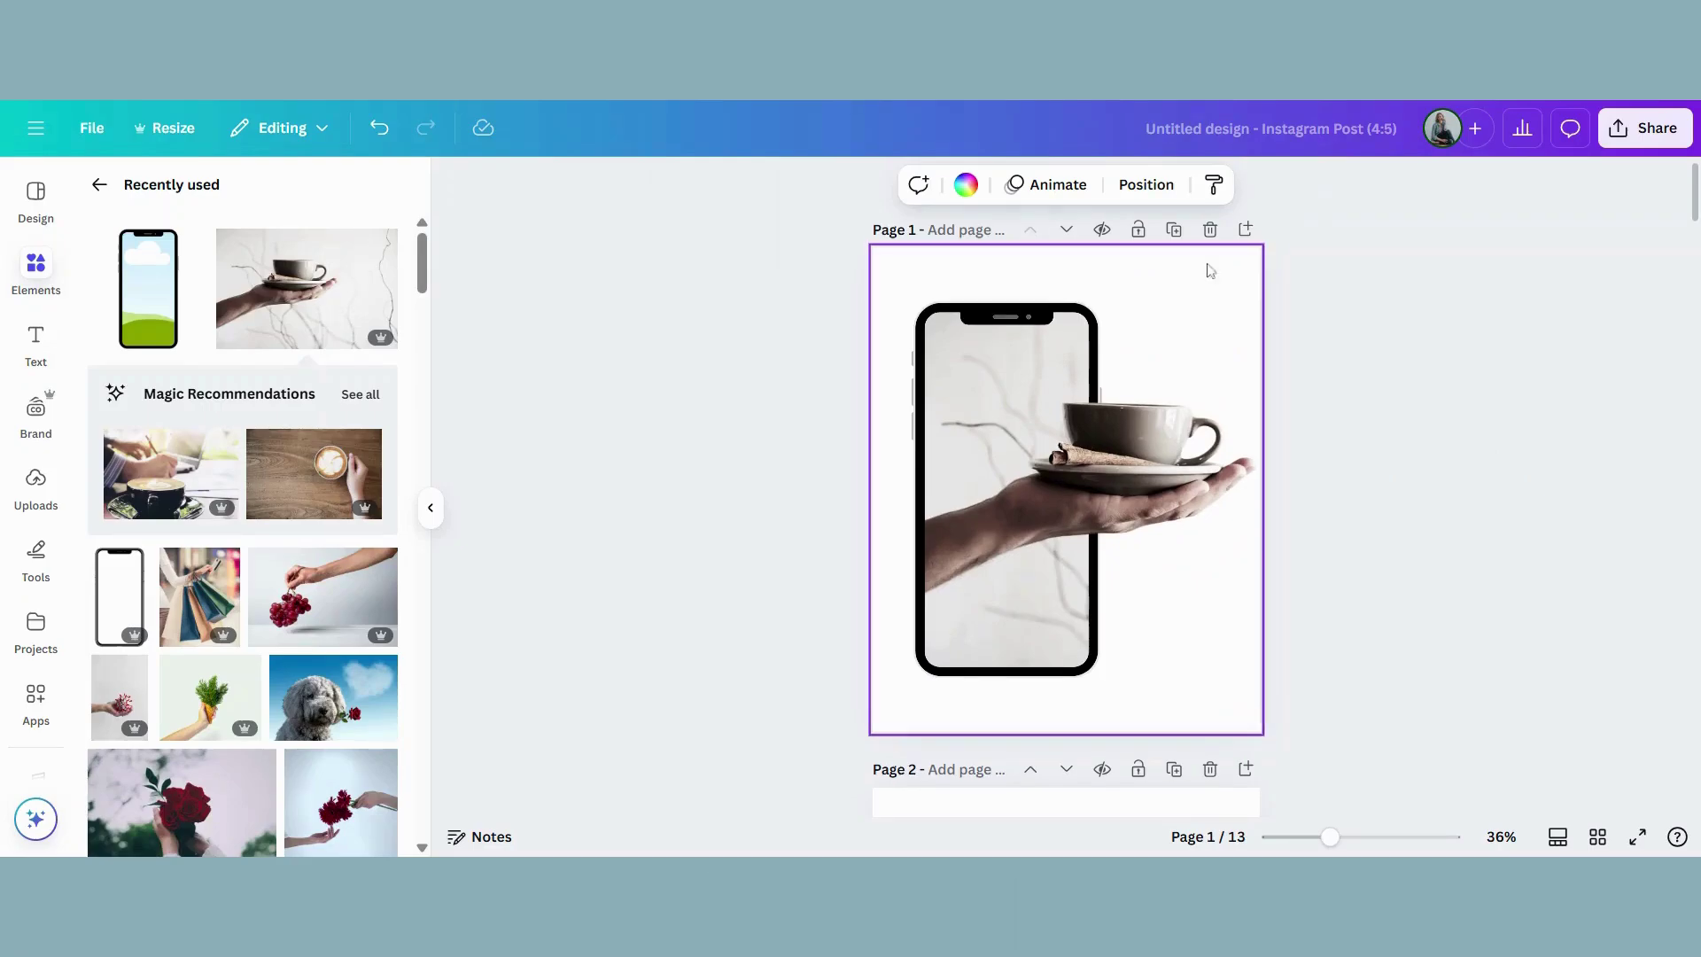
Step: Duplicate the coffee-cup page and delete the cup photo from page 2's phone frame
left_click(1174, 230)
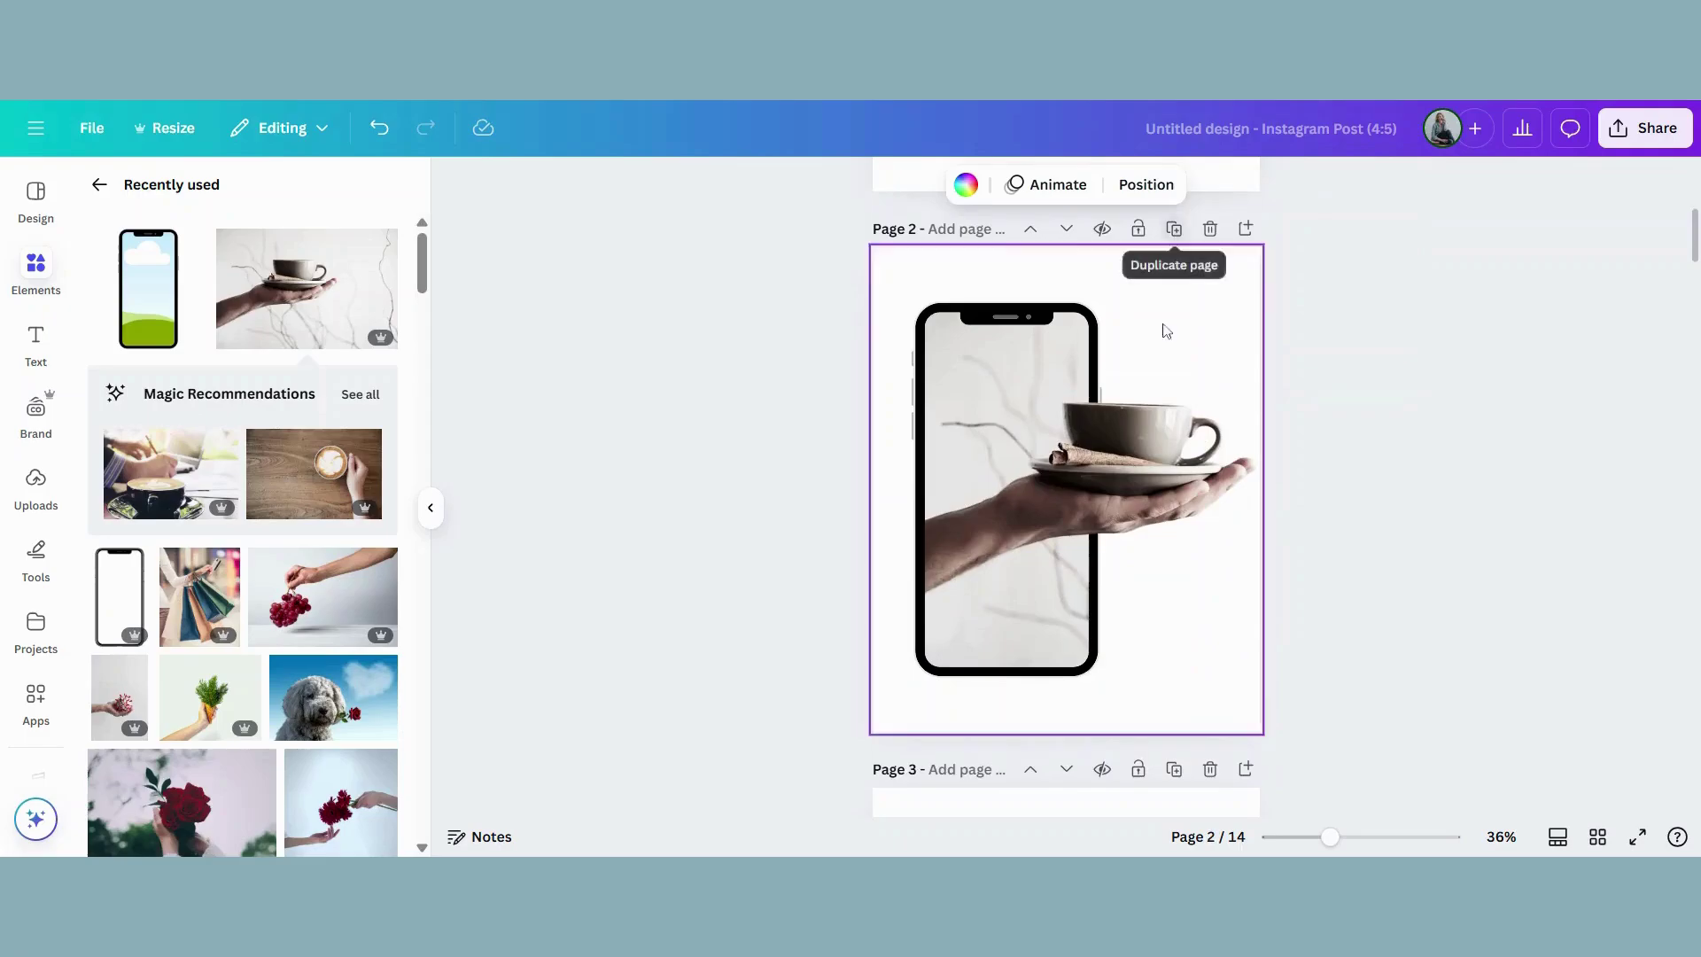
left_click(1153, 422)
left_click_drag(1153, 421, 1154, 424)
left_click(998, 466)
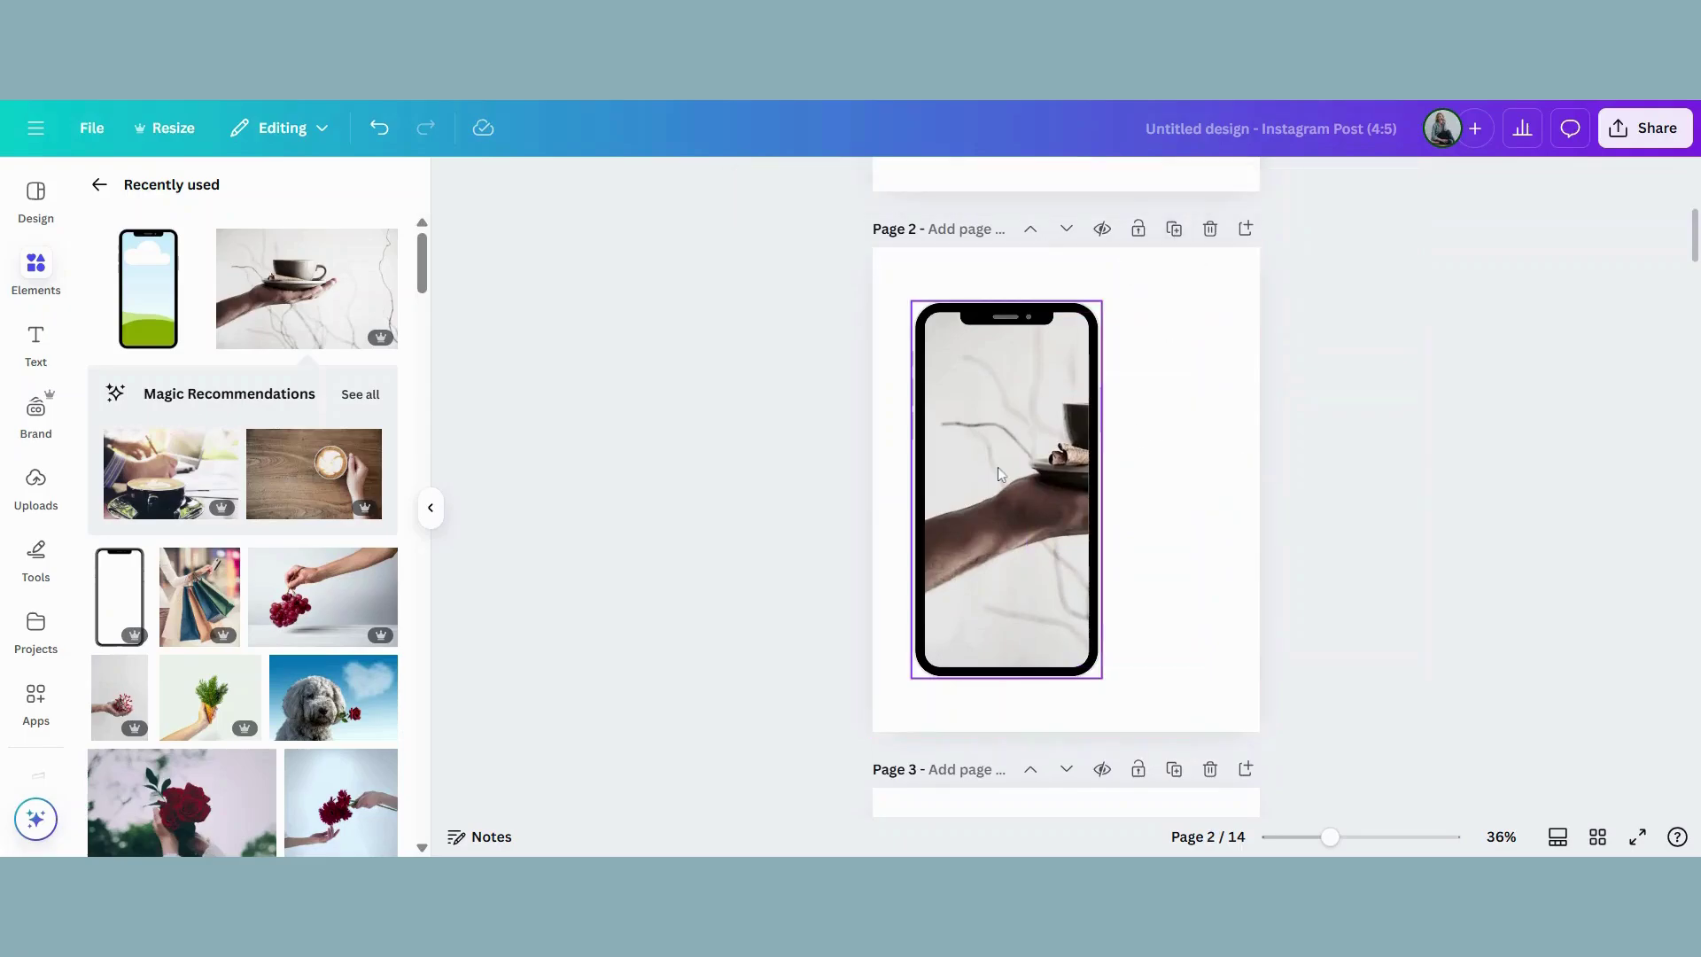
right_click(998, 466)
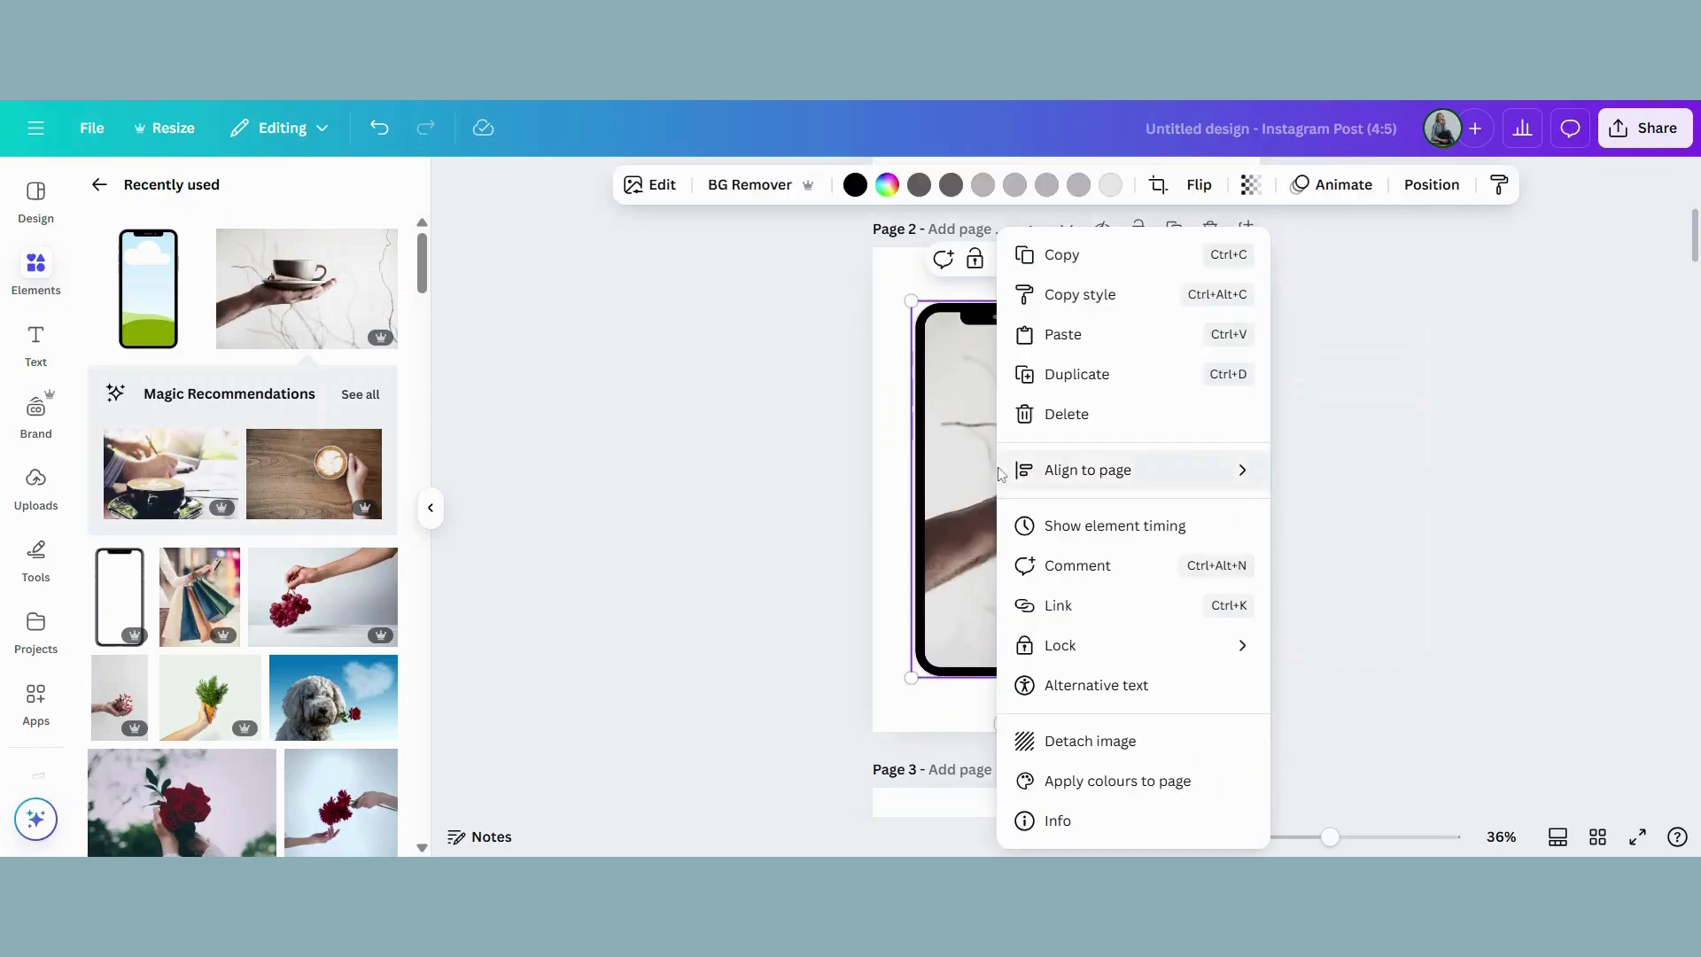
left_click(1108, 743)
key("Delete")
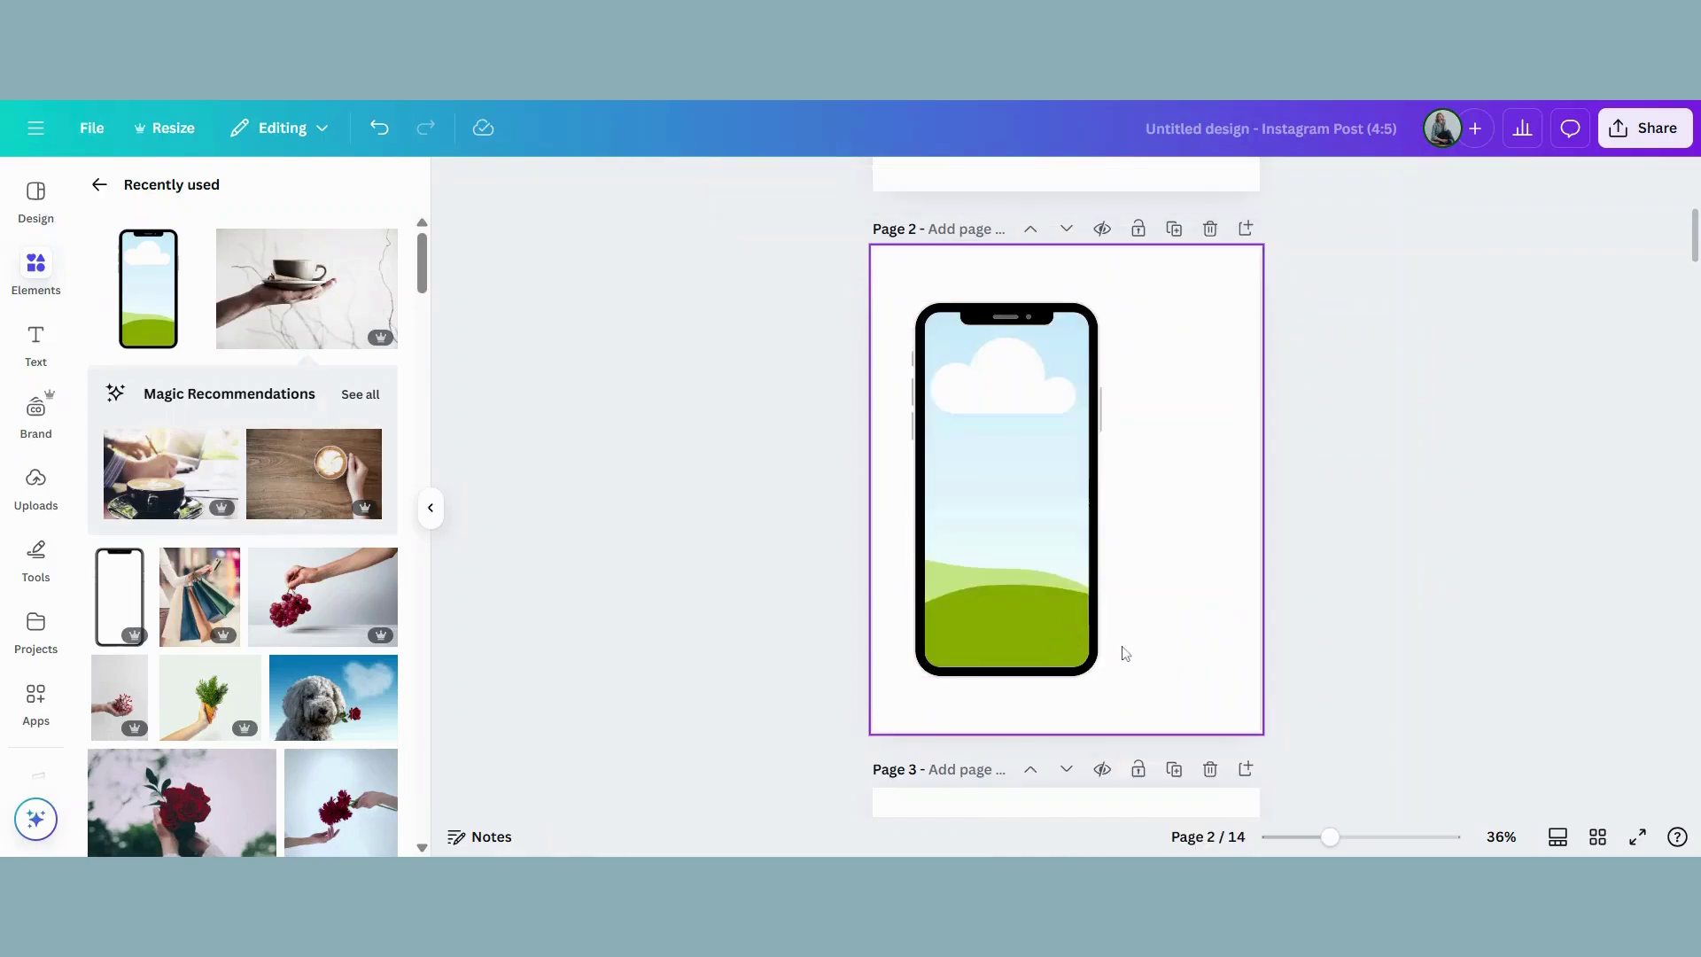
Step: Add the cupcake woman photo from Recently used to page 2
left_click(1076, 518)
left_click(733, 506)
scroll(197, 477, "down", 5)
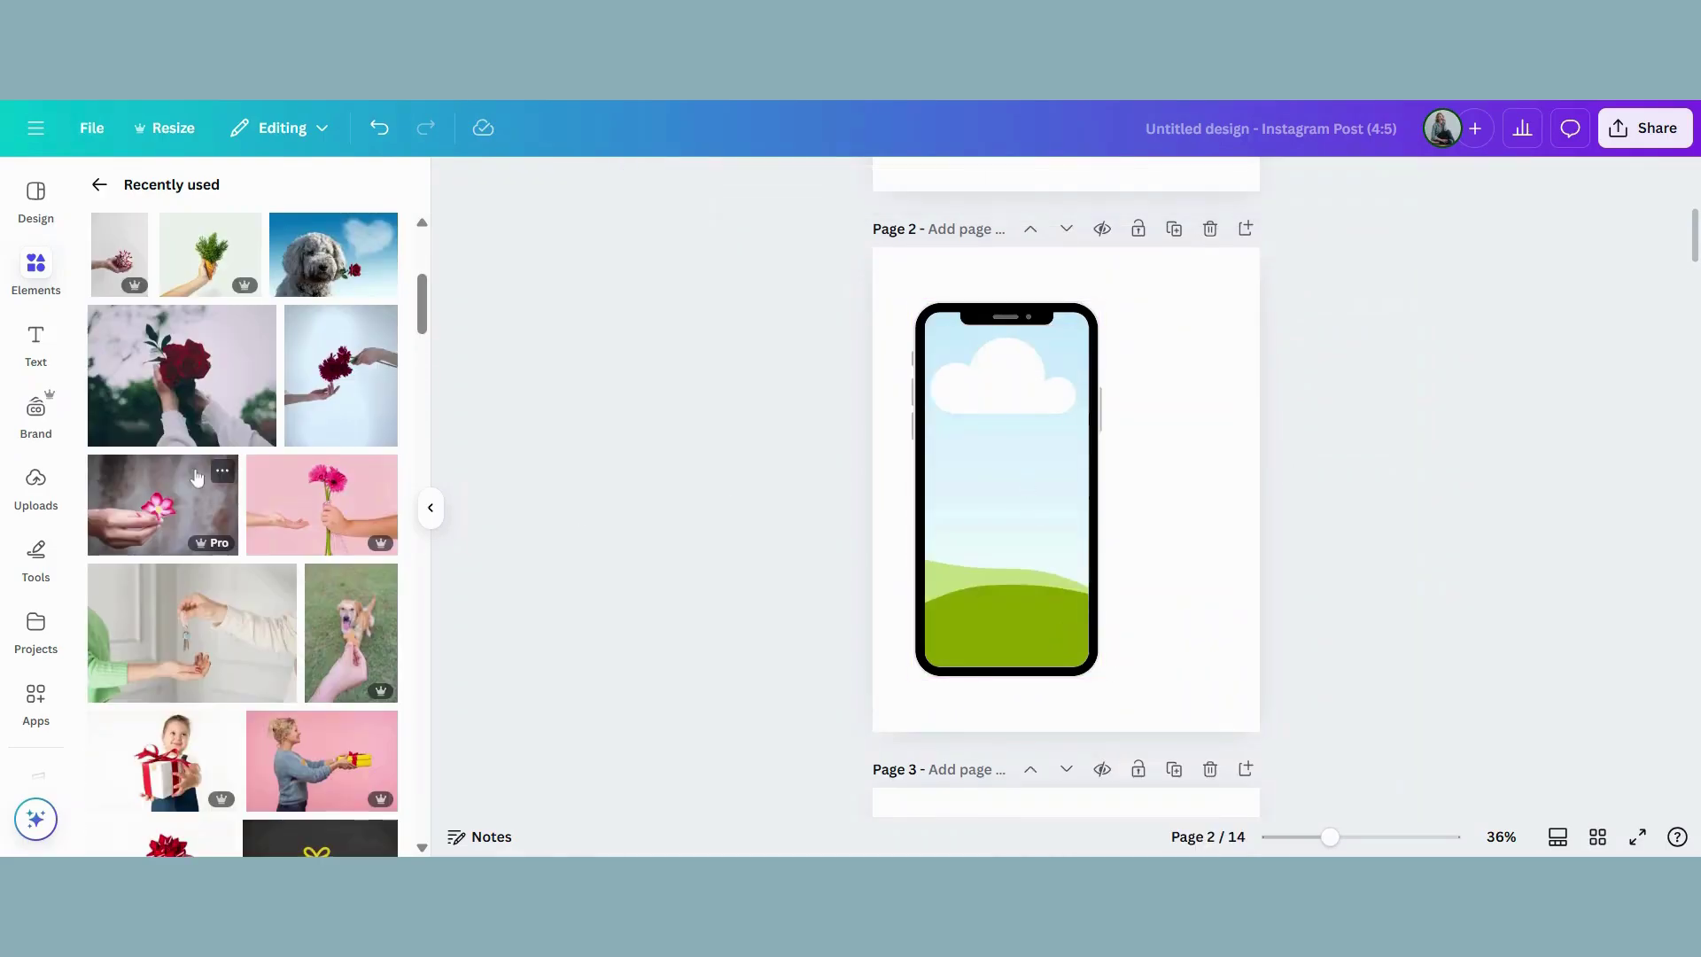
scroll(196, 477, "down", 6)
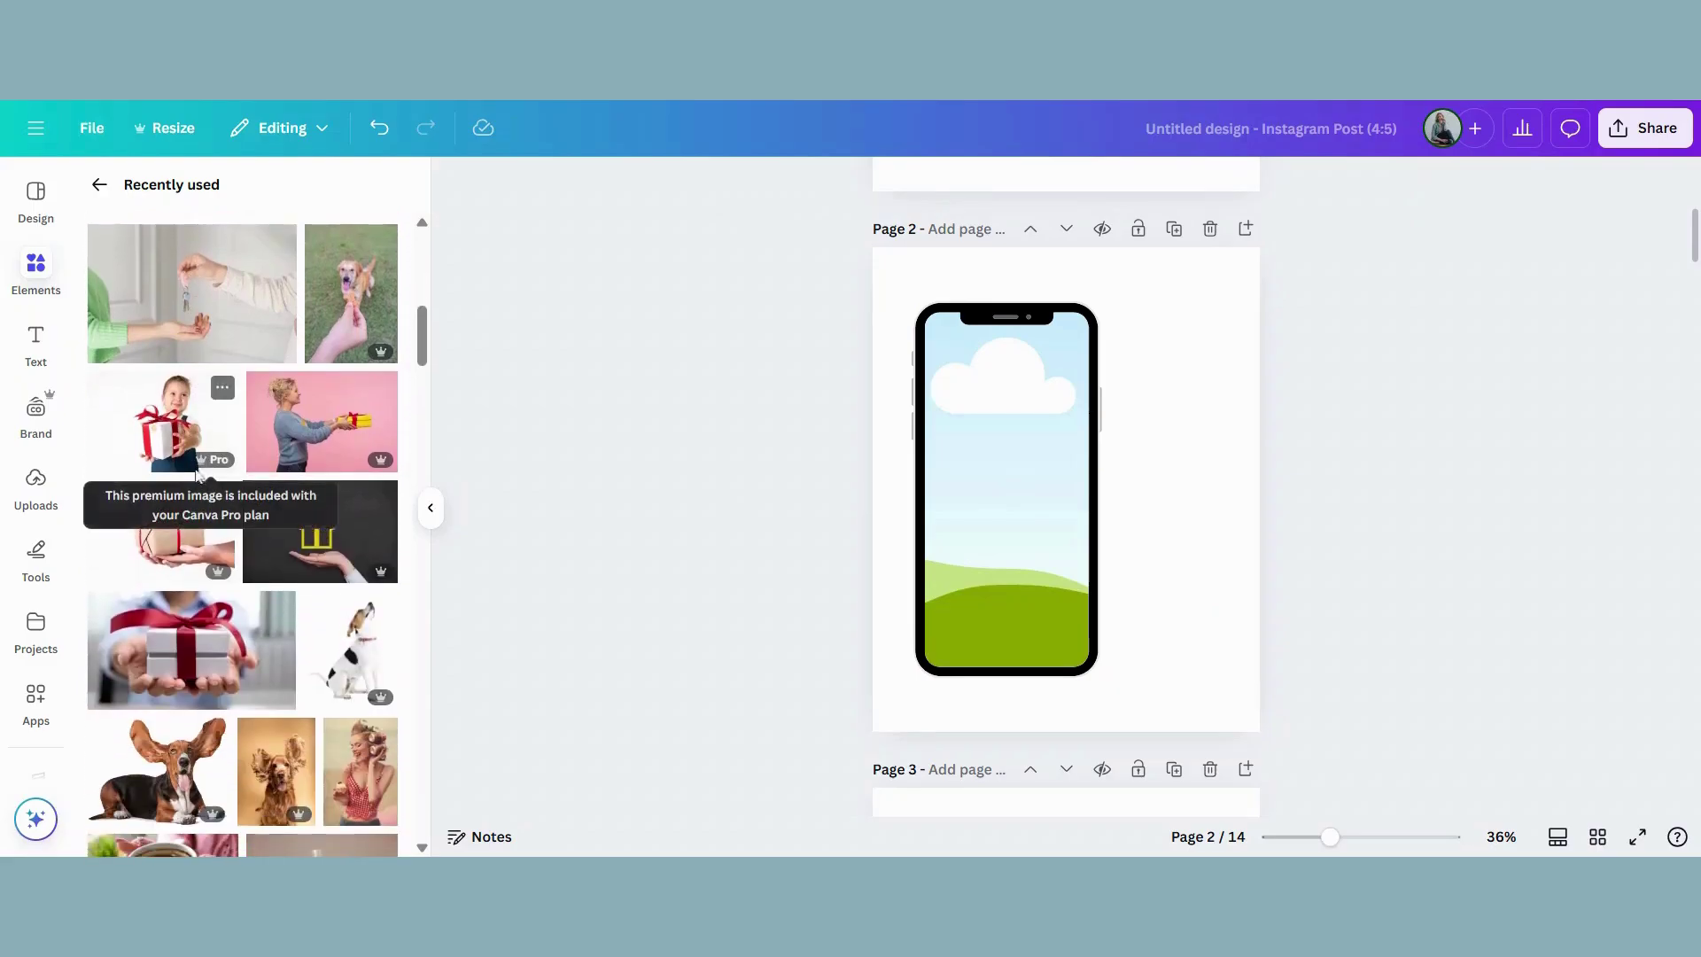
left_click(352, 603)
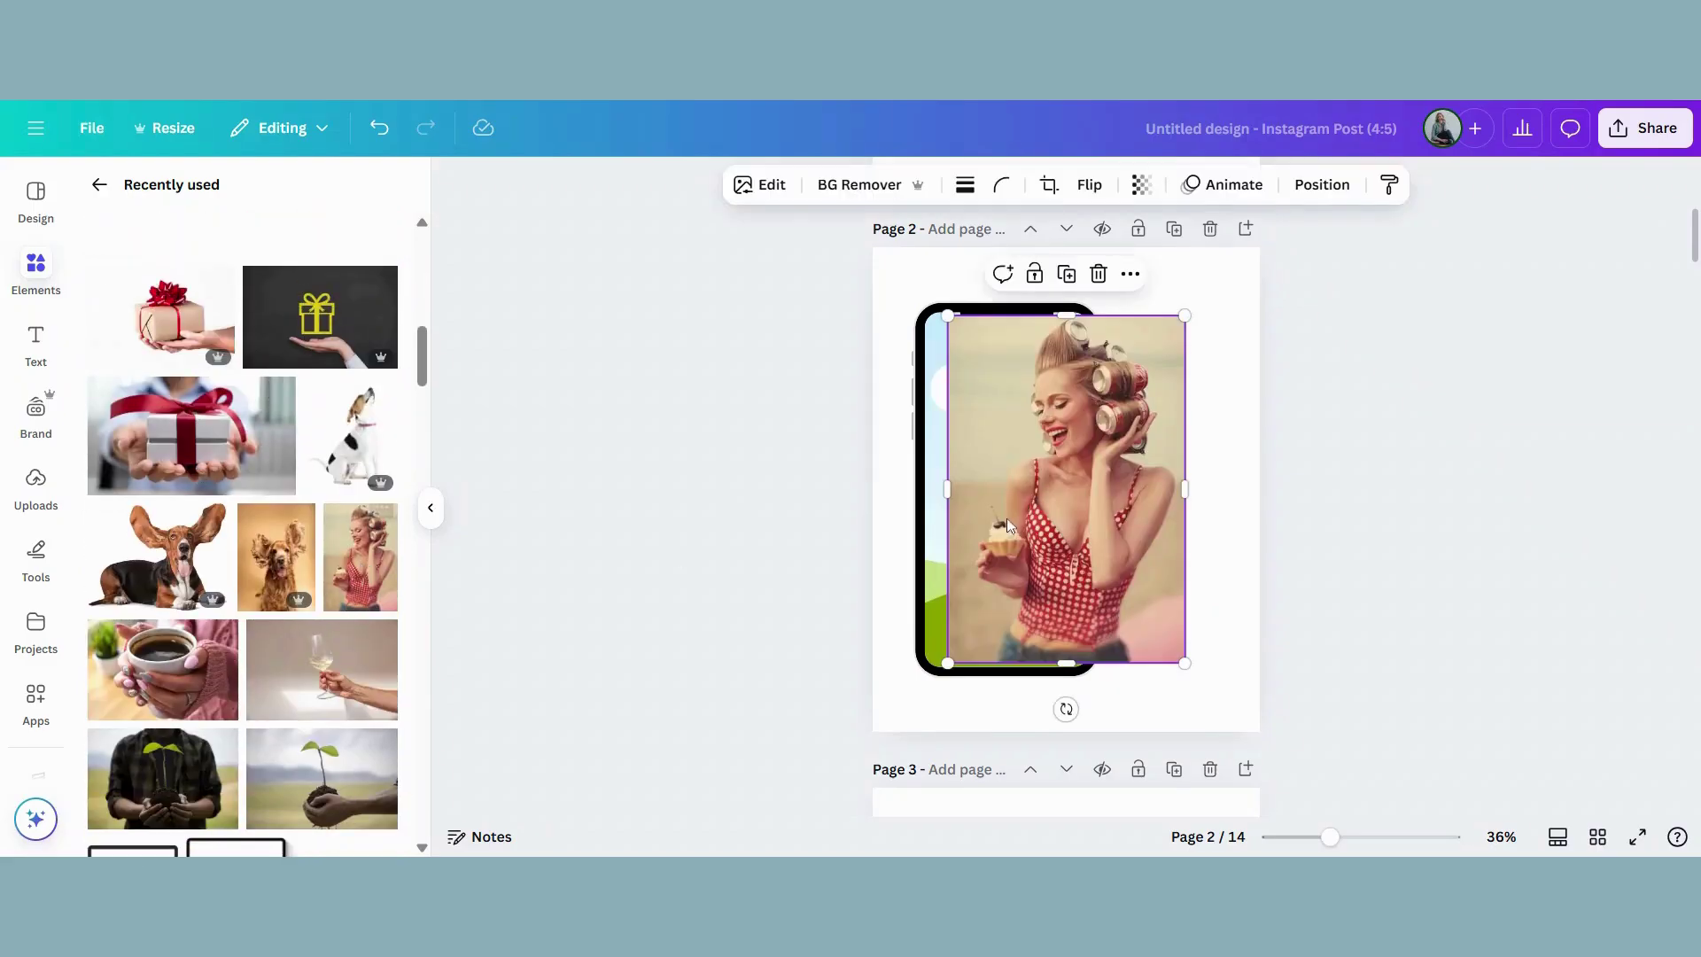
left_click_drag(1097, 459, 1231, 754)
Step: Narrow the woman photo, drop one copy into the phone frame, and set the other beside the phone
scroll(1187, 532, "down", 2)
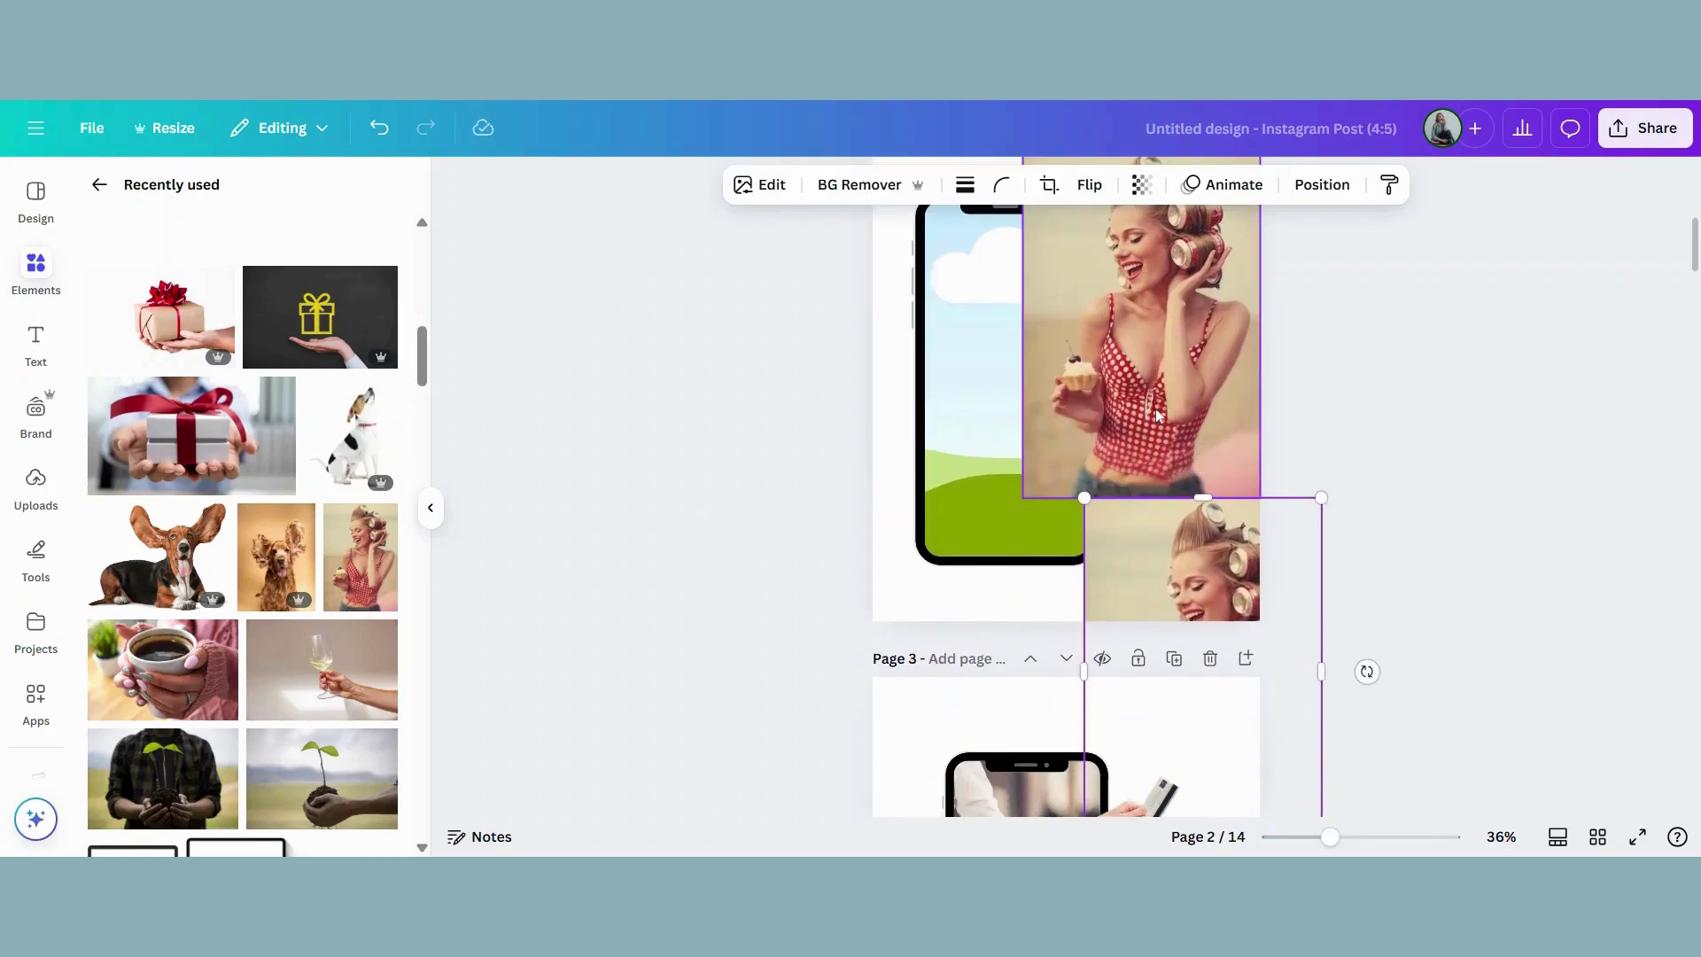
left_click(1164, 351)
left_click_drag(1028, 312, 1097, 311)
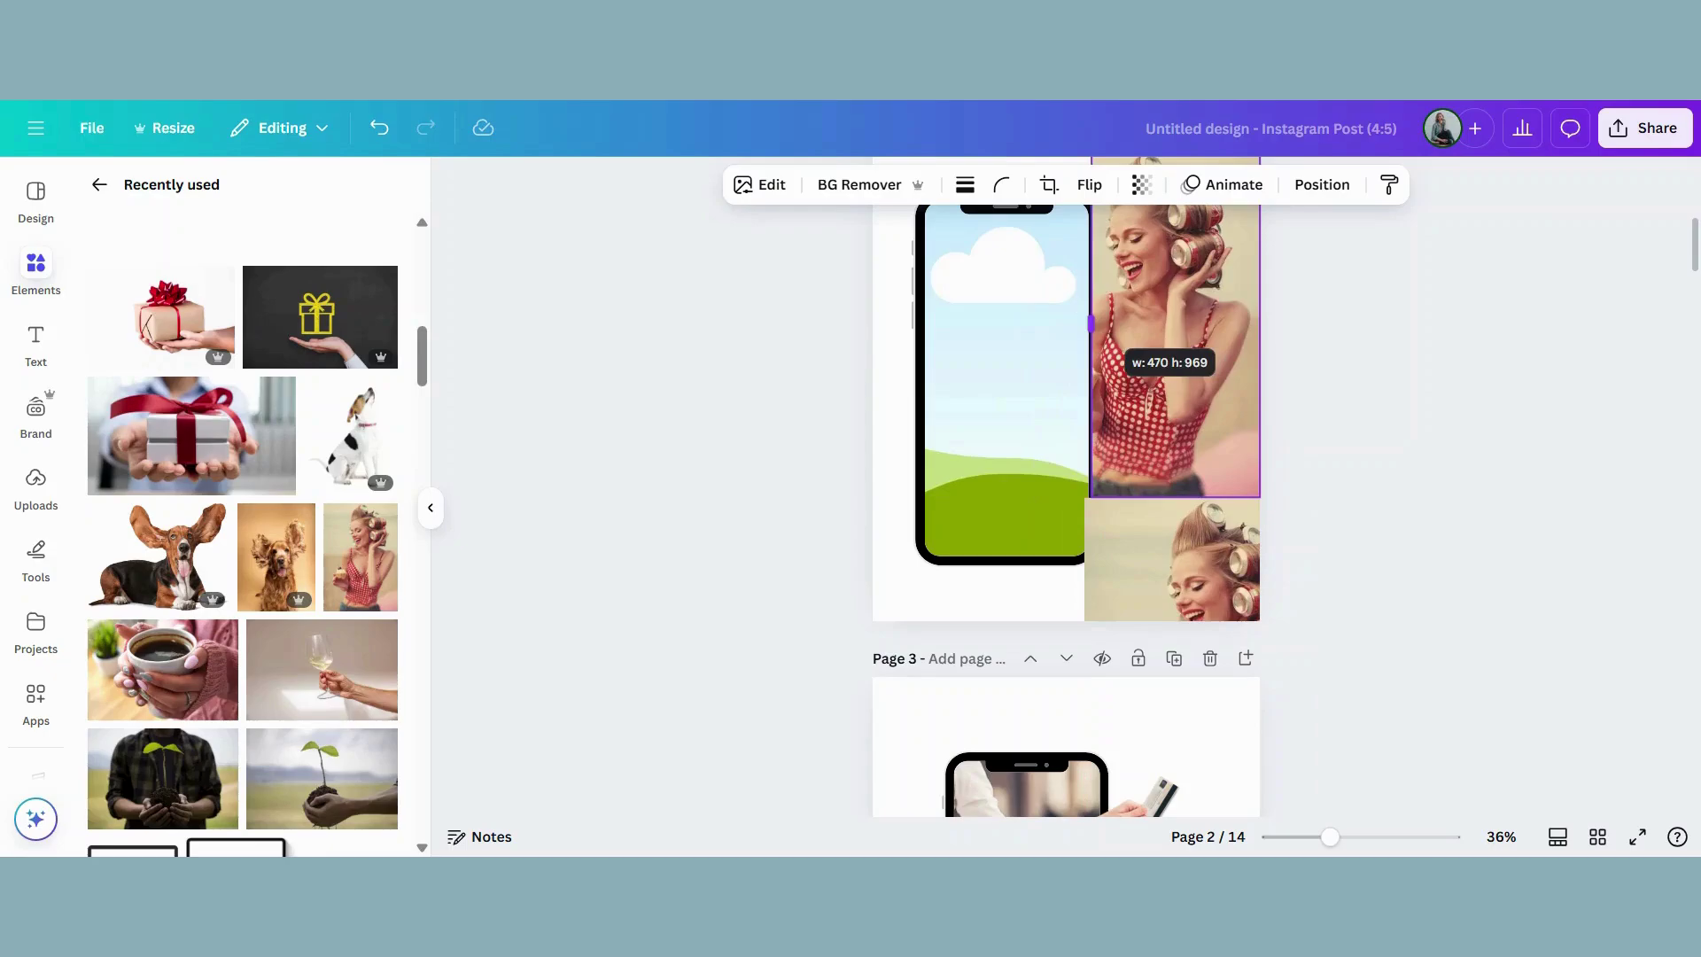
left_click_drag(1094, 324, 1084, 324)
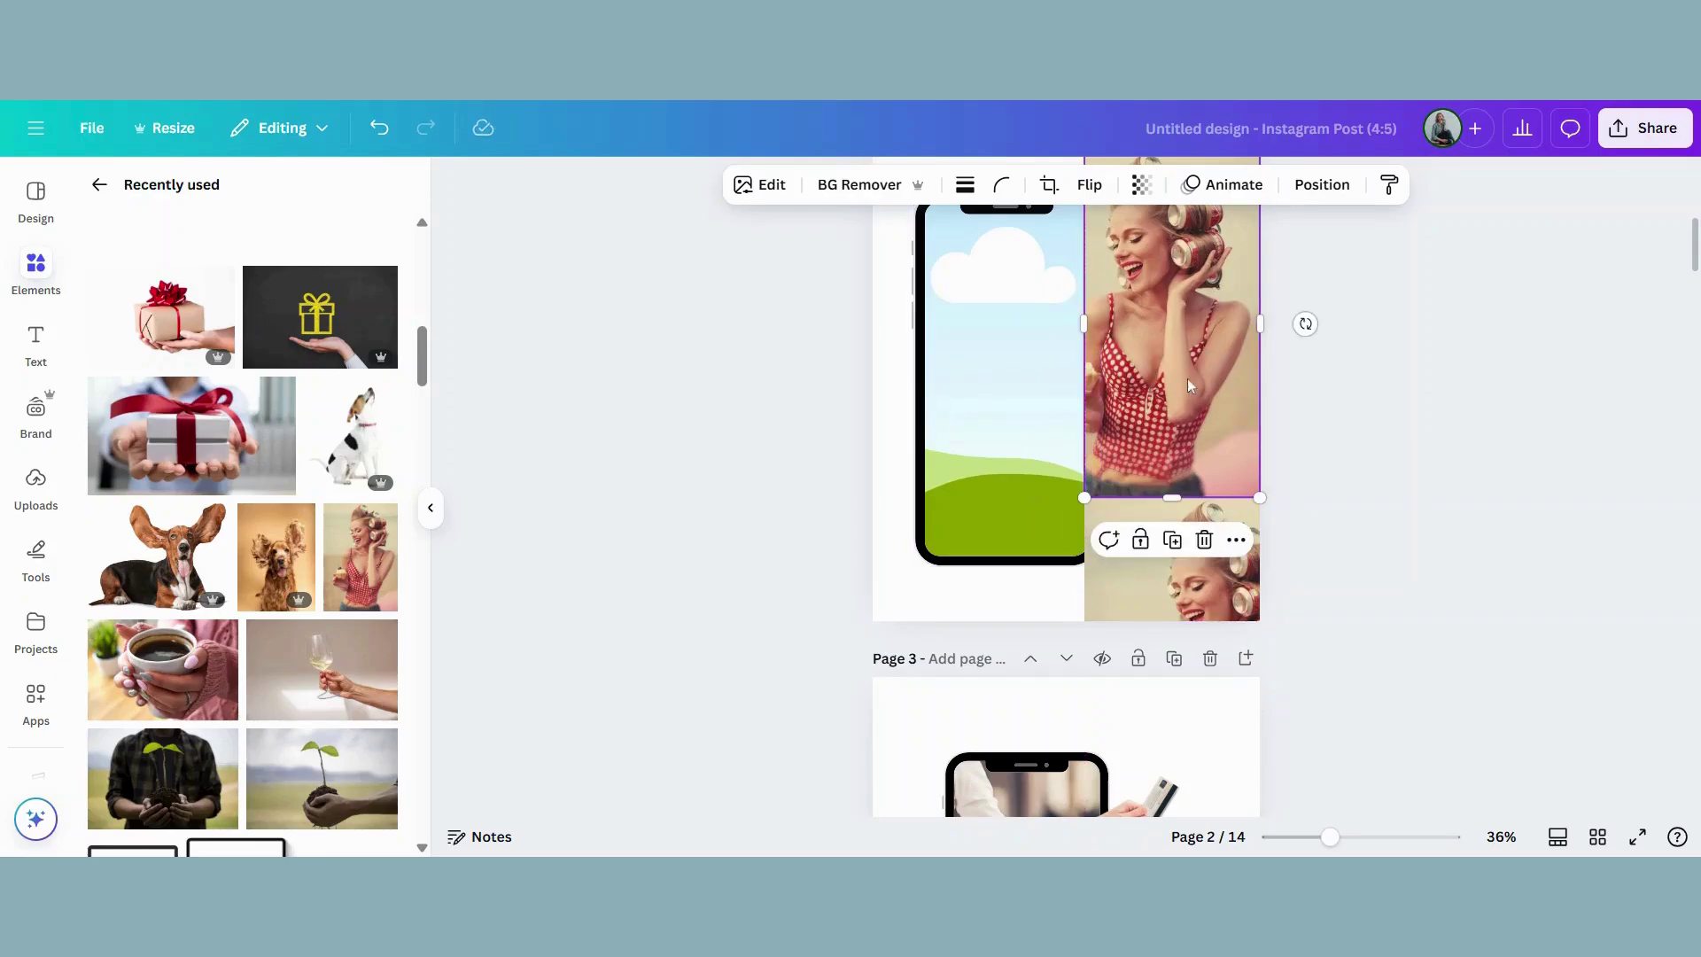
left_click_drag(1192, 349, 1074, 411)
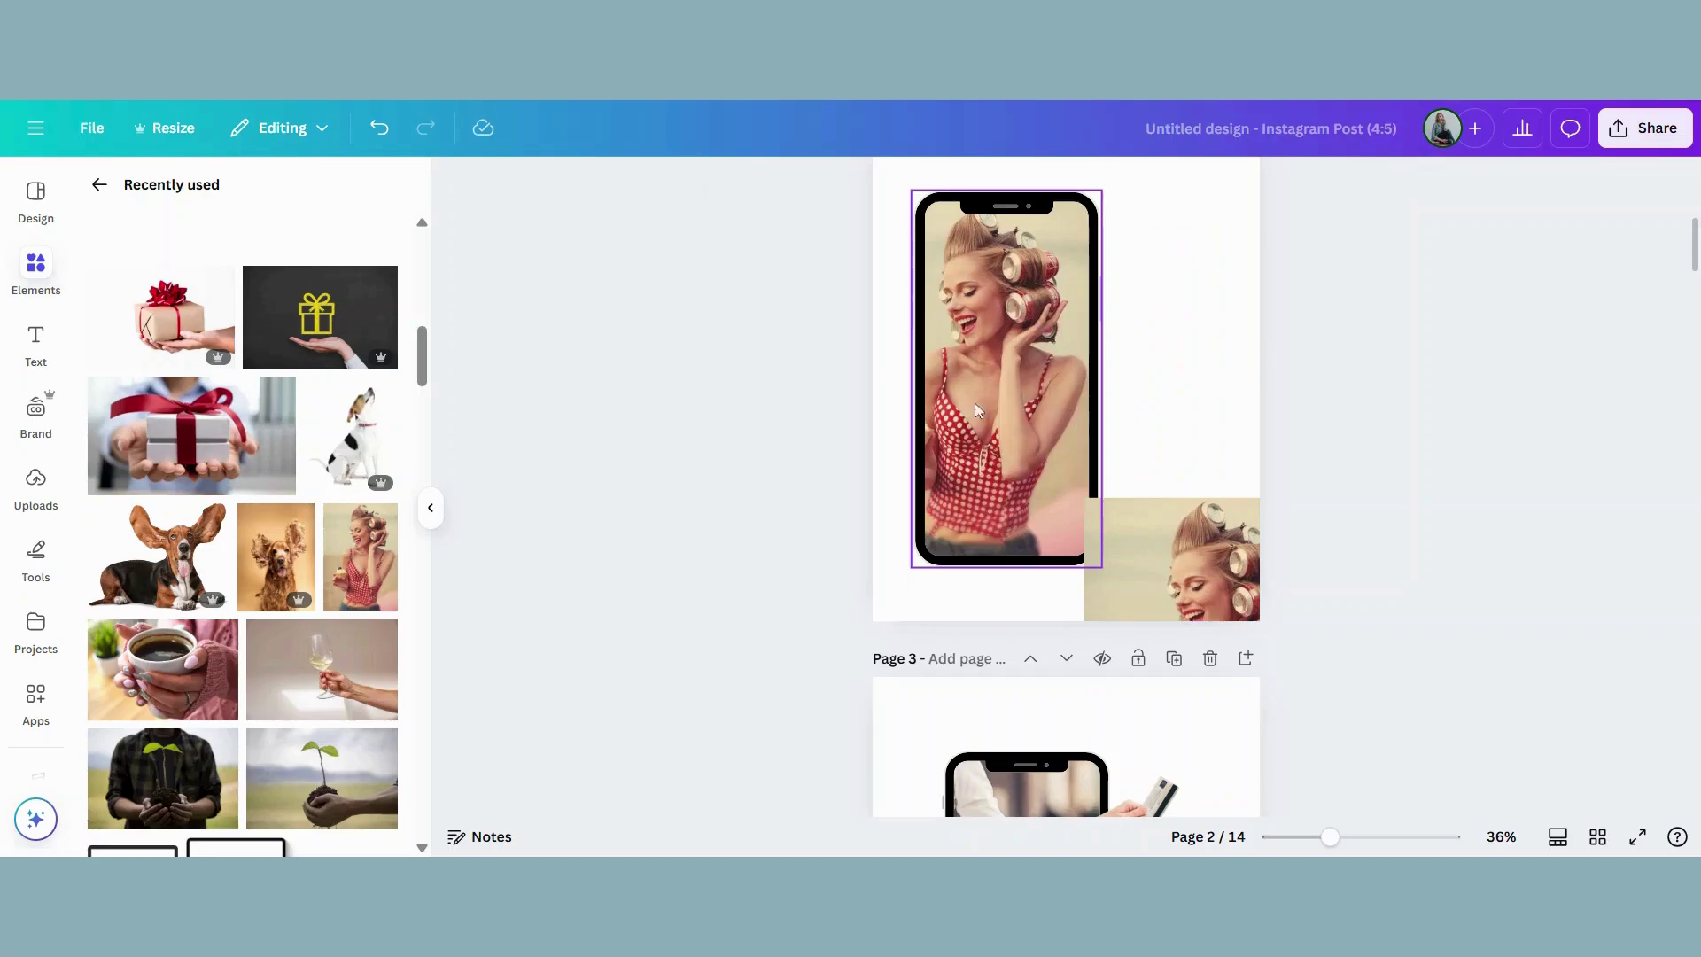
left_click_drag(977, 409, 991, 377)
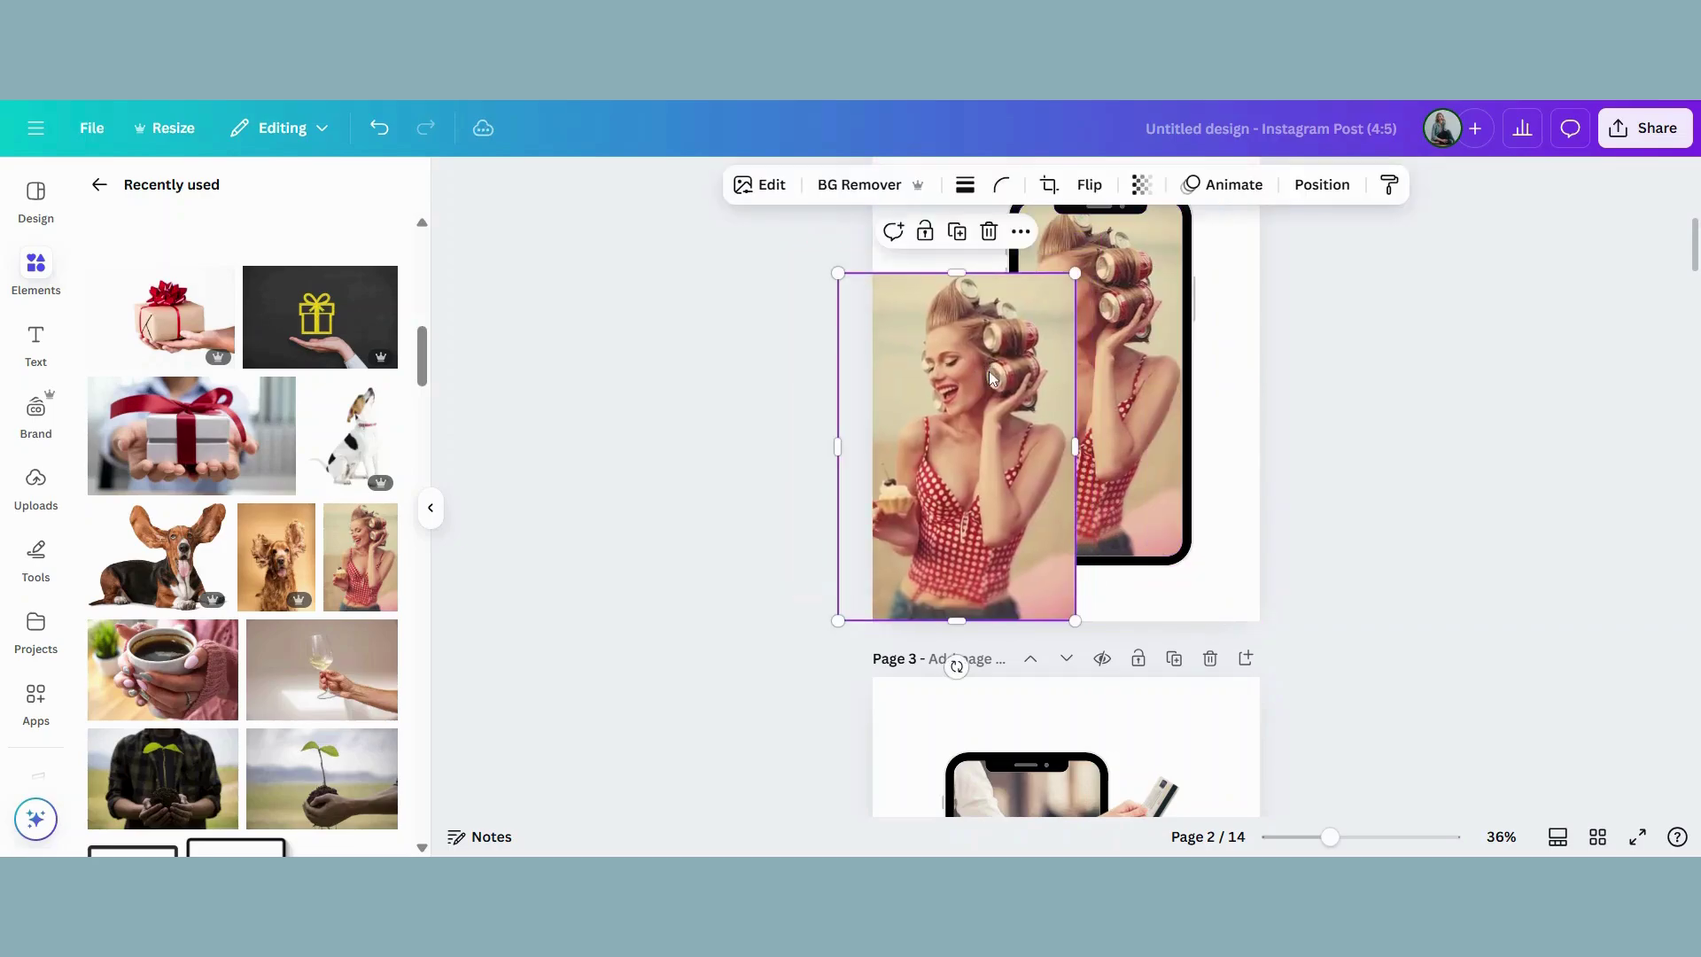
Step: Remove the loose woman photo's background, place the cutout over the phone, and trim its bottom
left_click(859, 185)
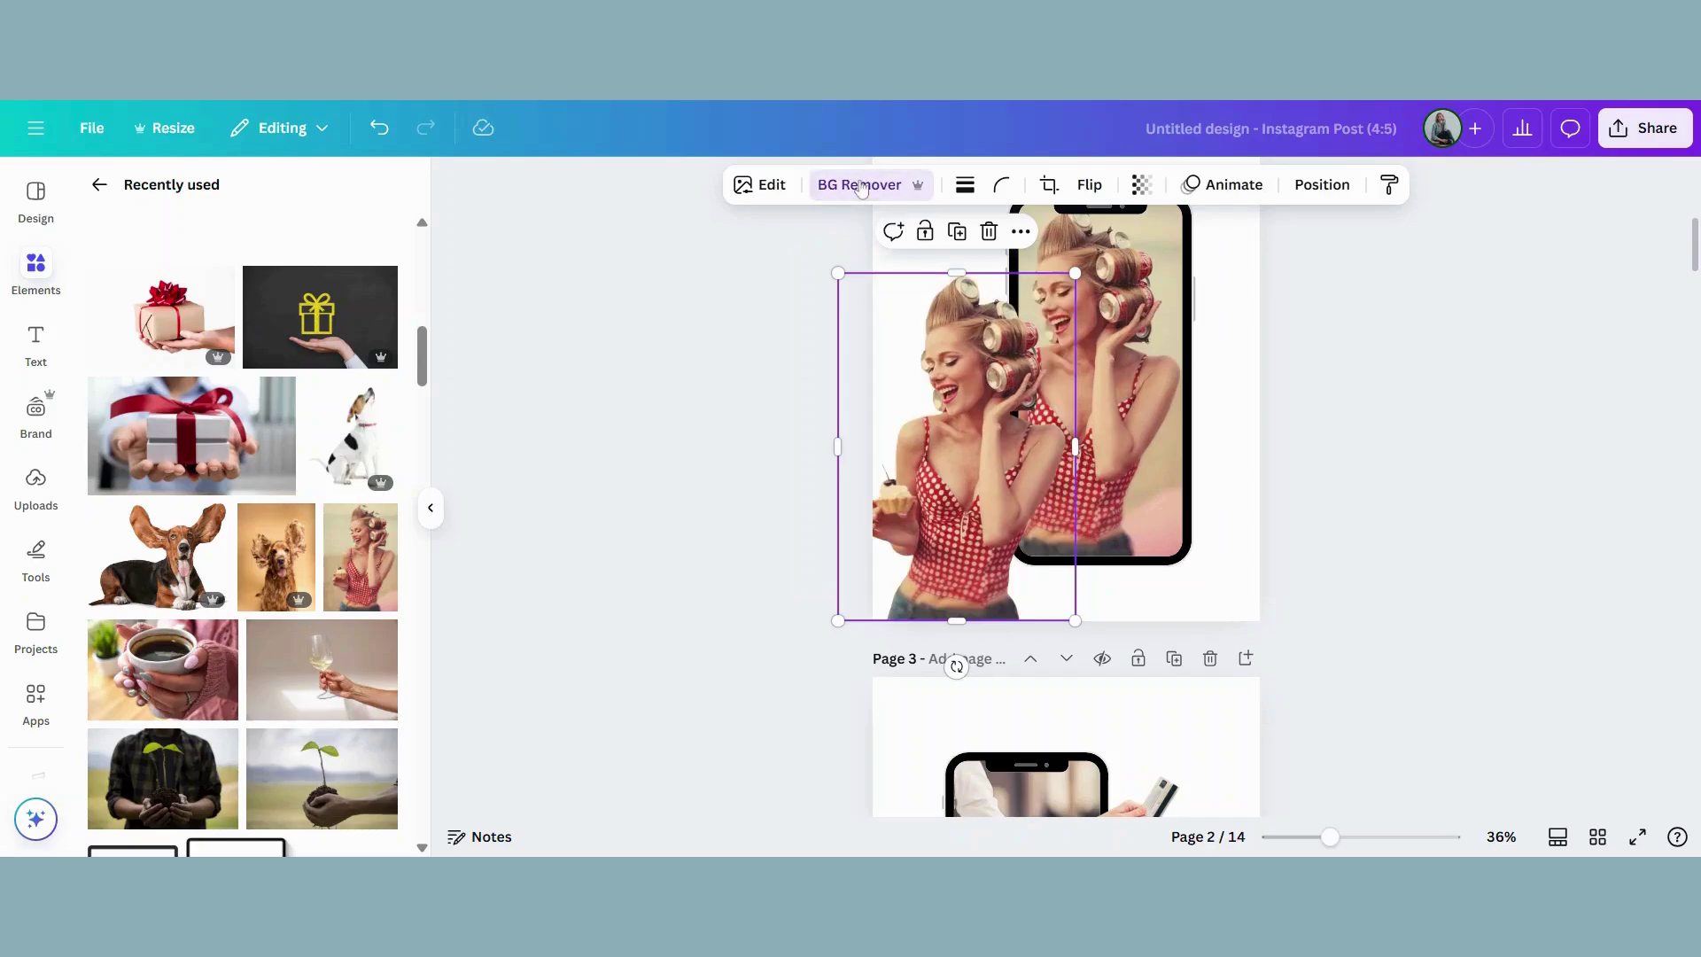
left_click_drag(957, 525, 962, 456)
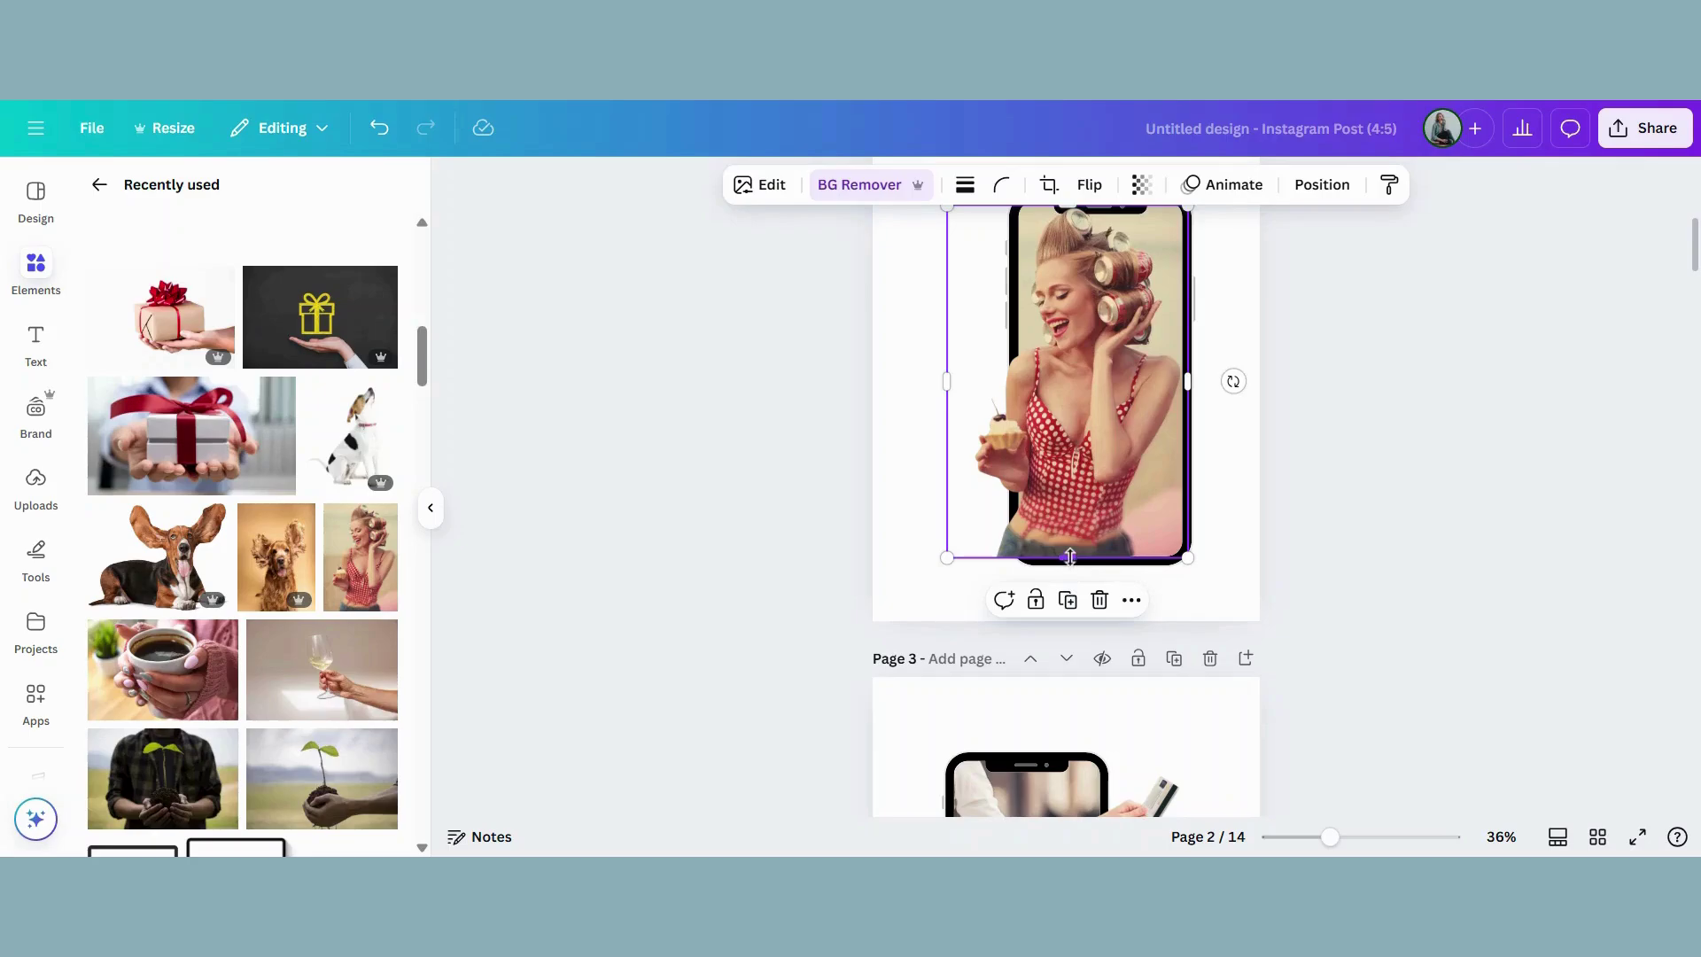
left_click_drag(1070, 557, 1074, 503)
Step: Zoom in and enlarge the cutout woman slightly so she matches the framed photo
left_click(1342, 523)
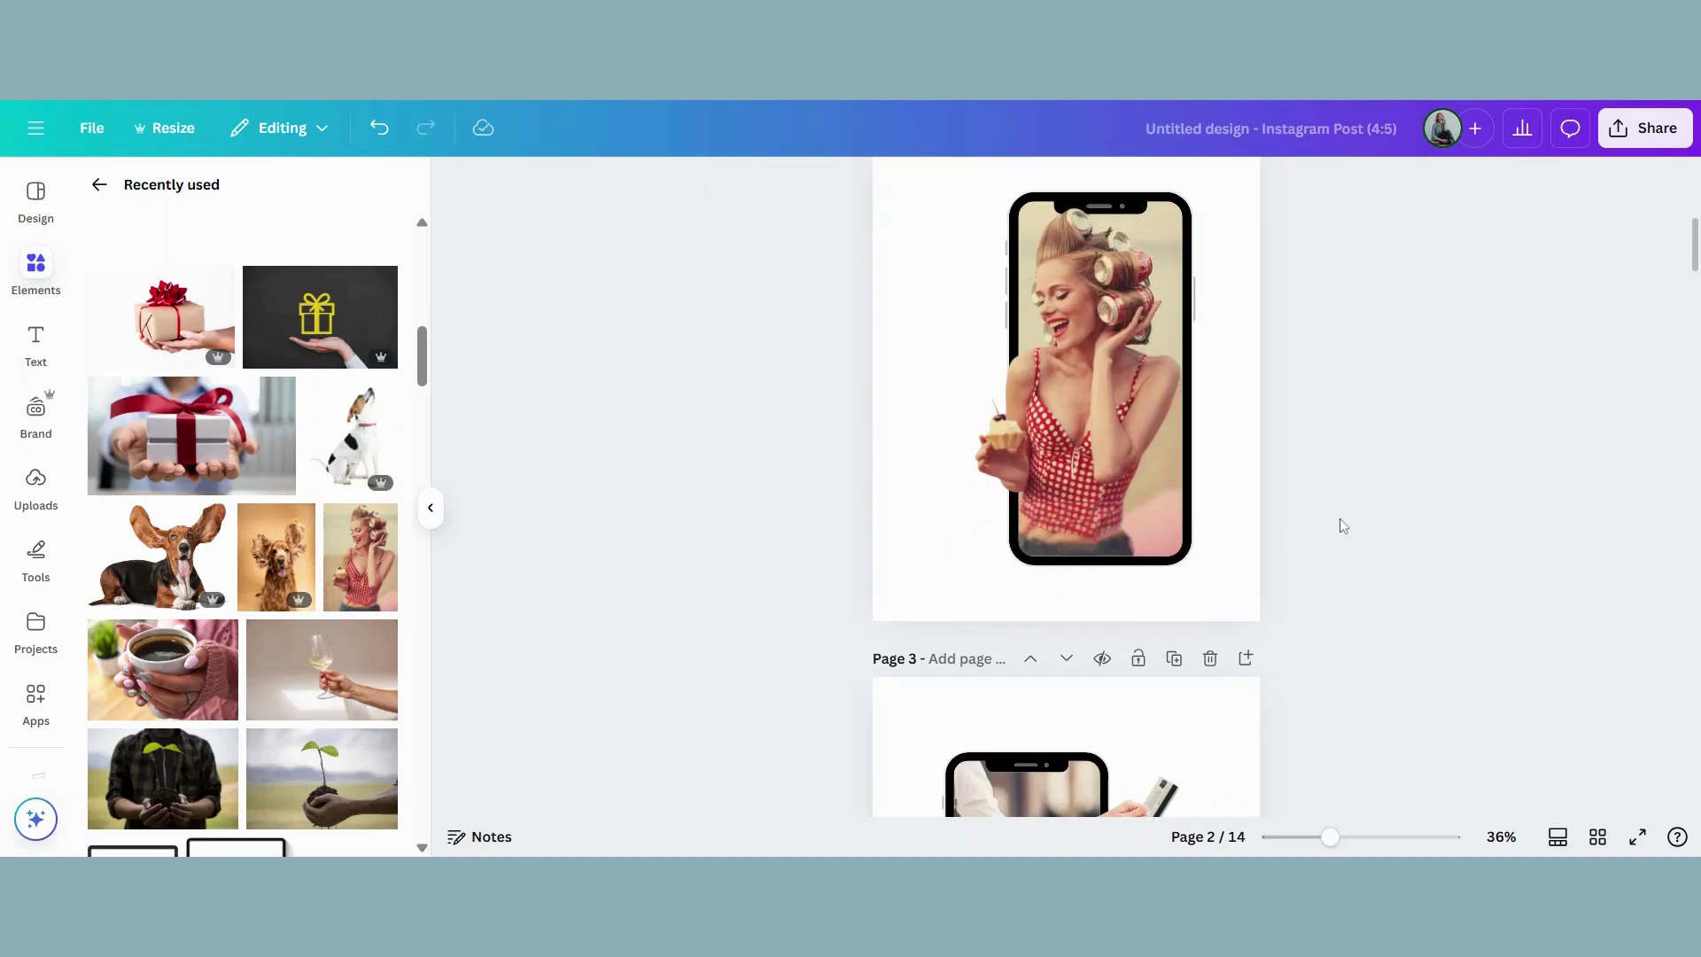
key("ctrl+plus")
key("ctrl+plus")
key("ctrl+plus")
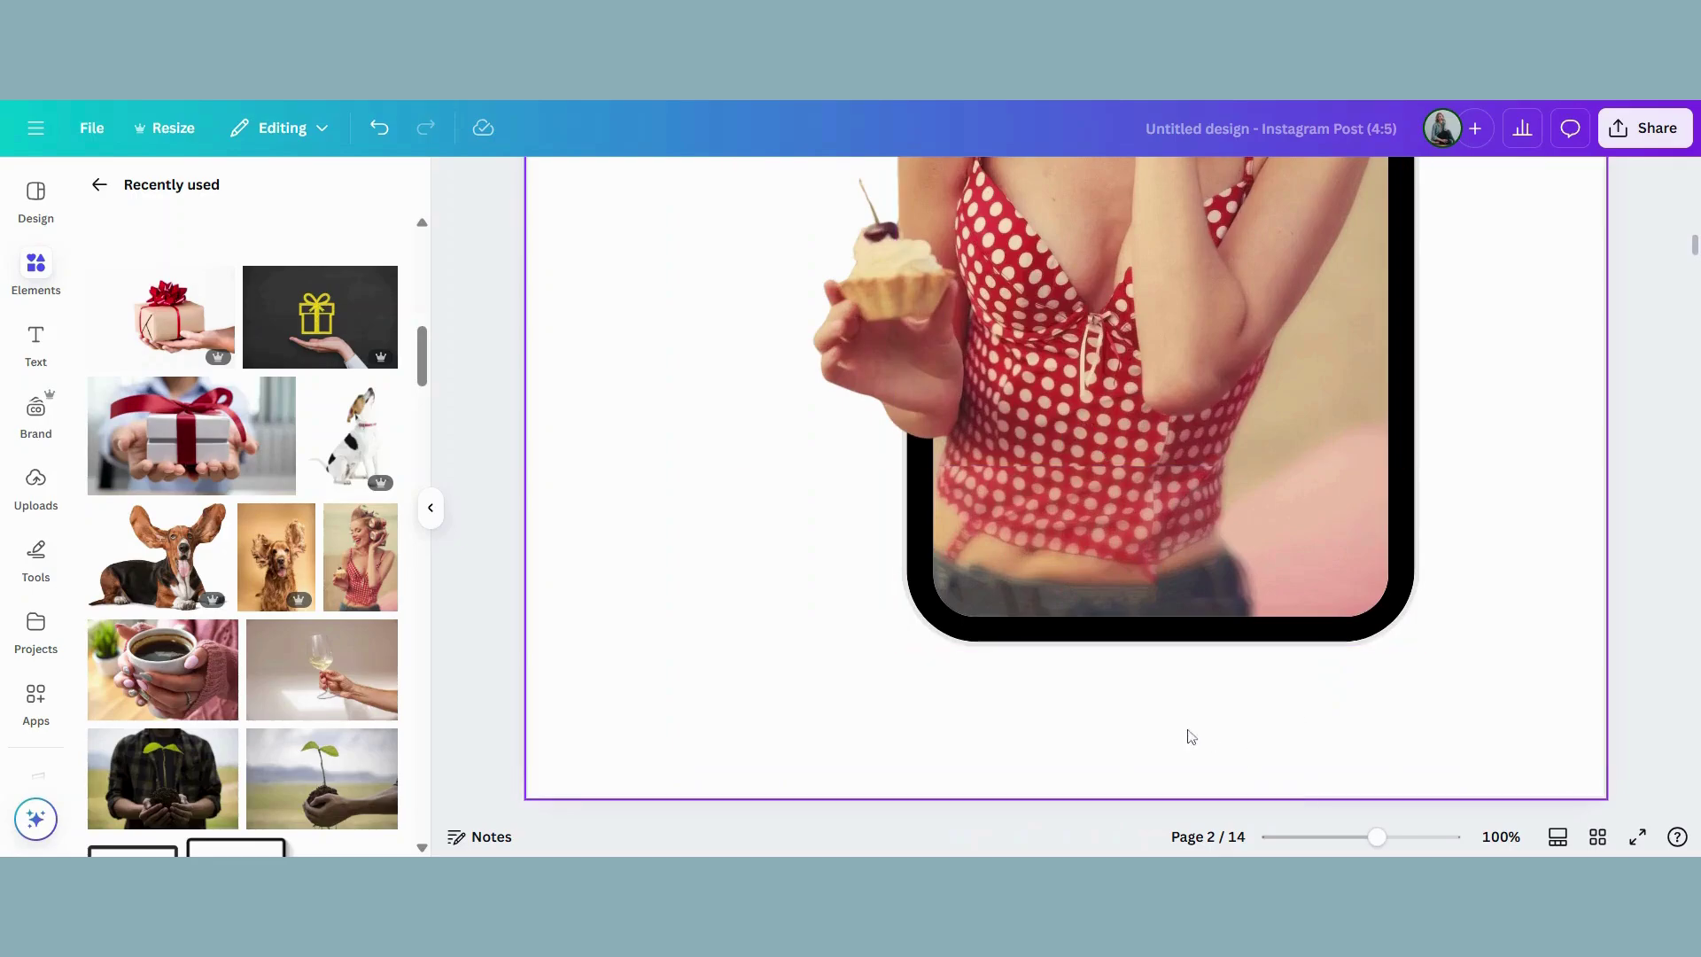
left_click(1063, 438)
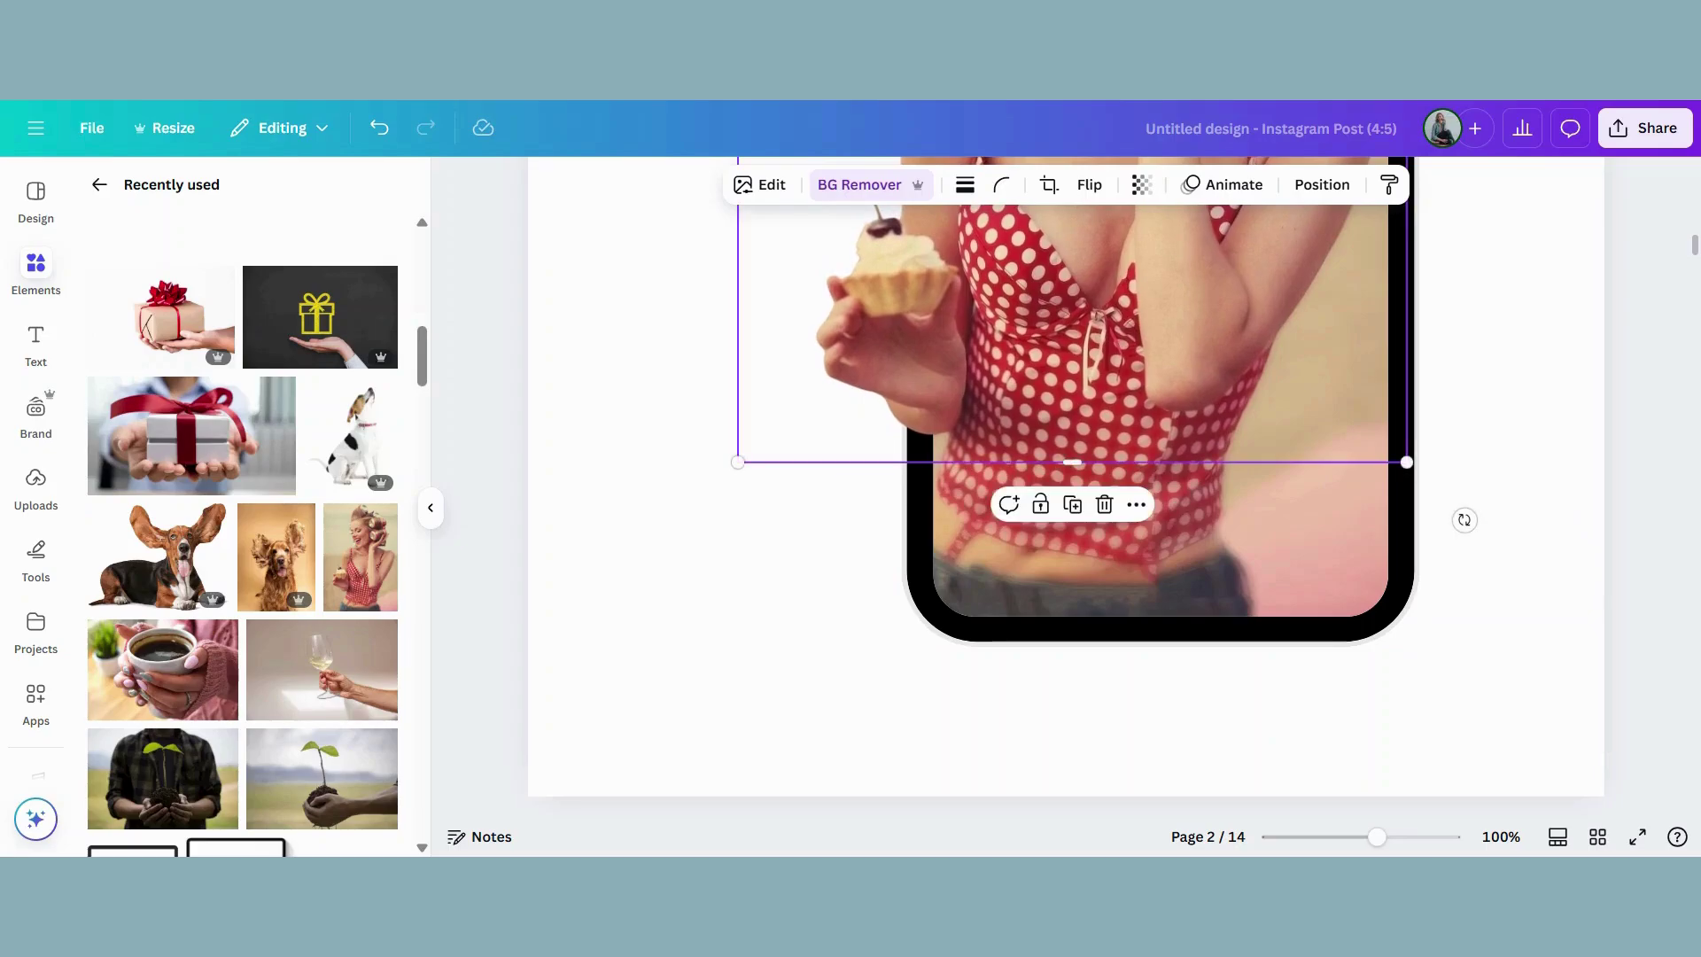
scroll(1625, 556, "up", 4)
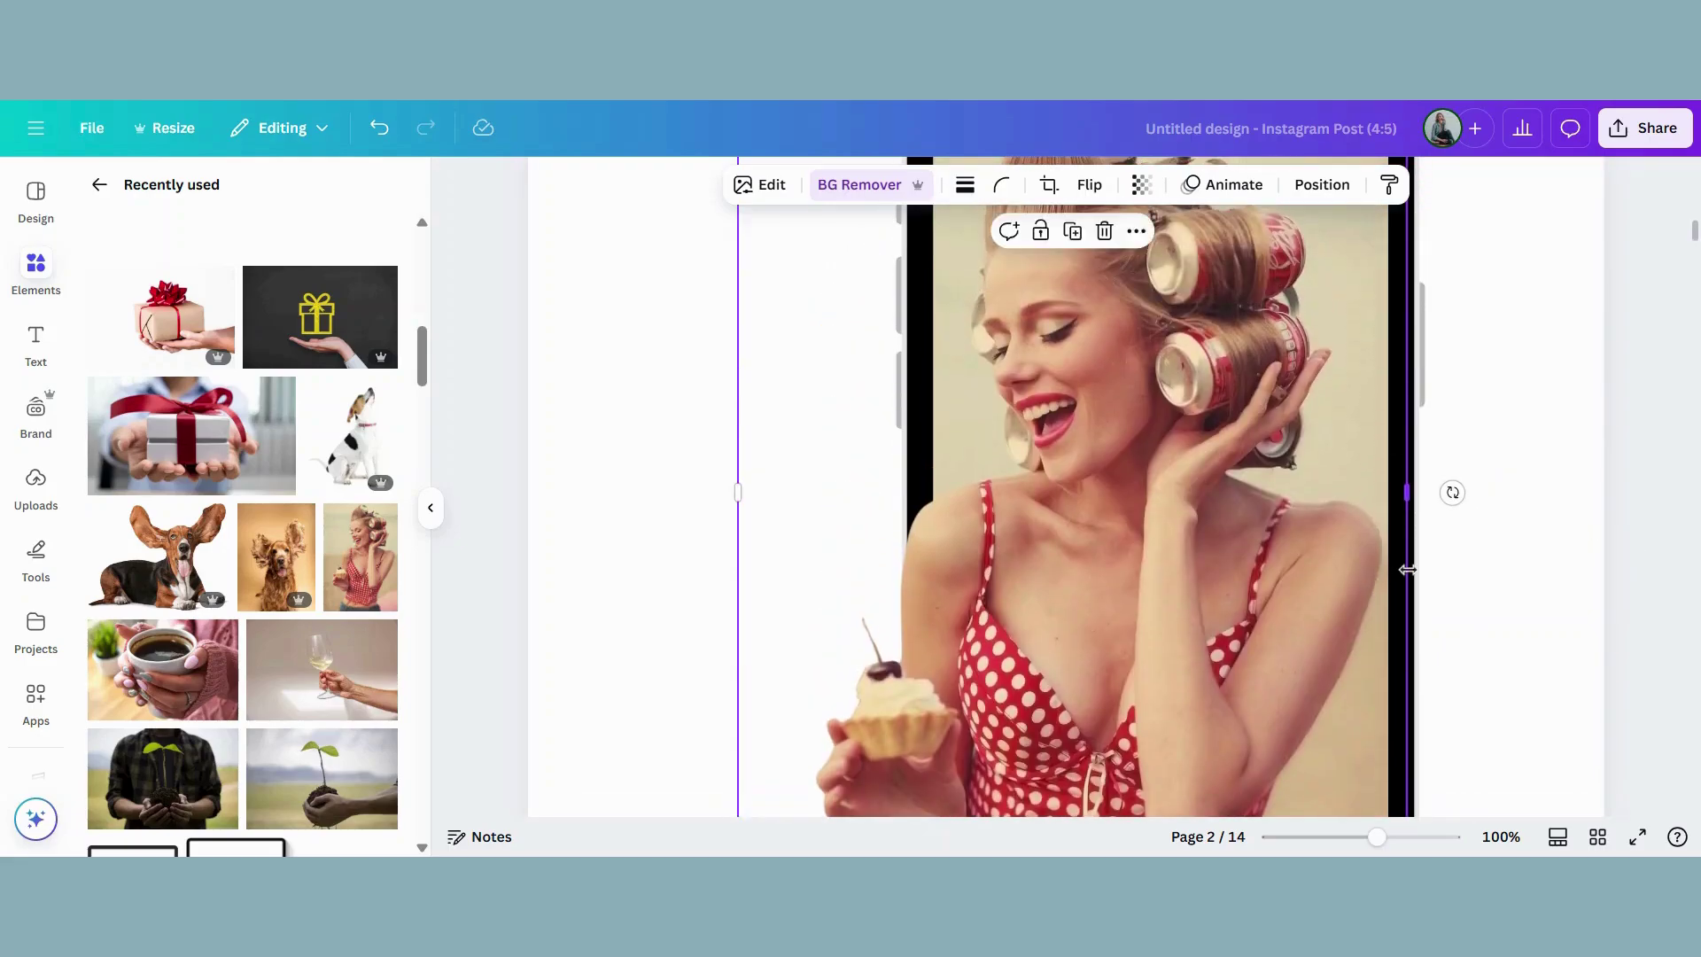
scroll(1404, 483, "up", 4)
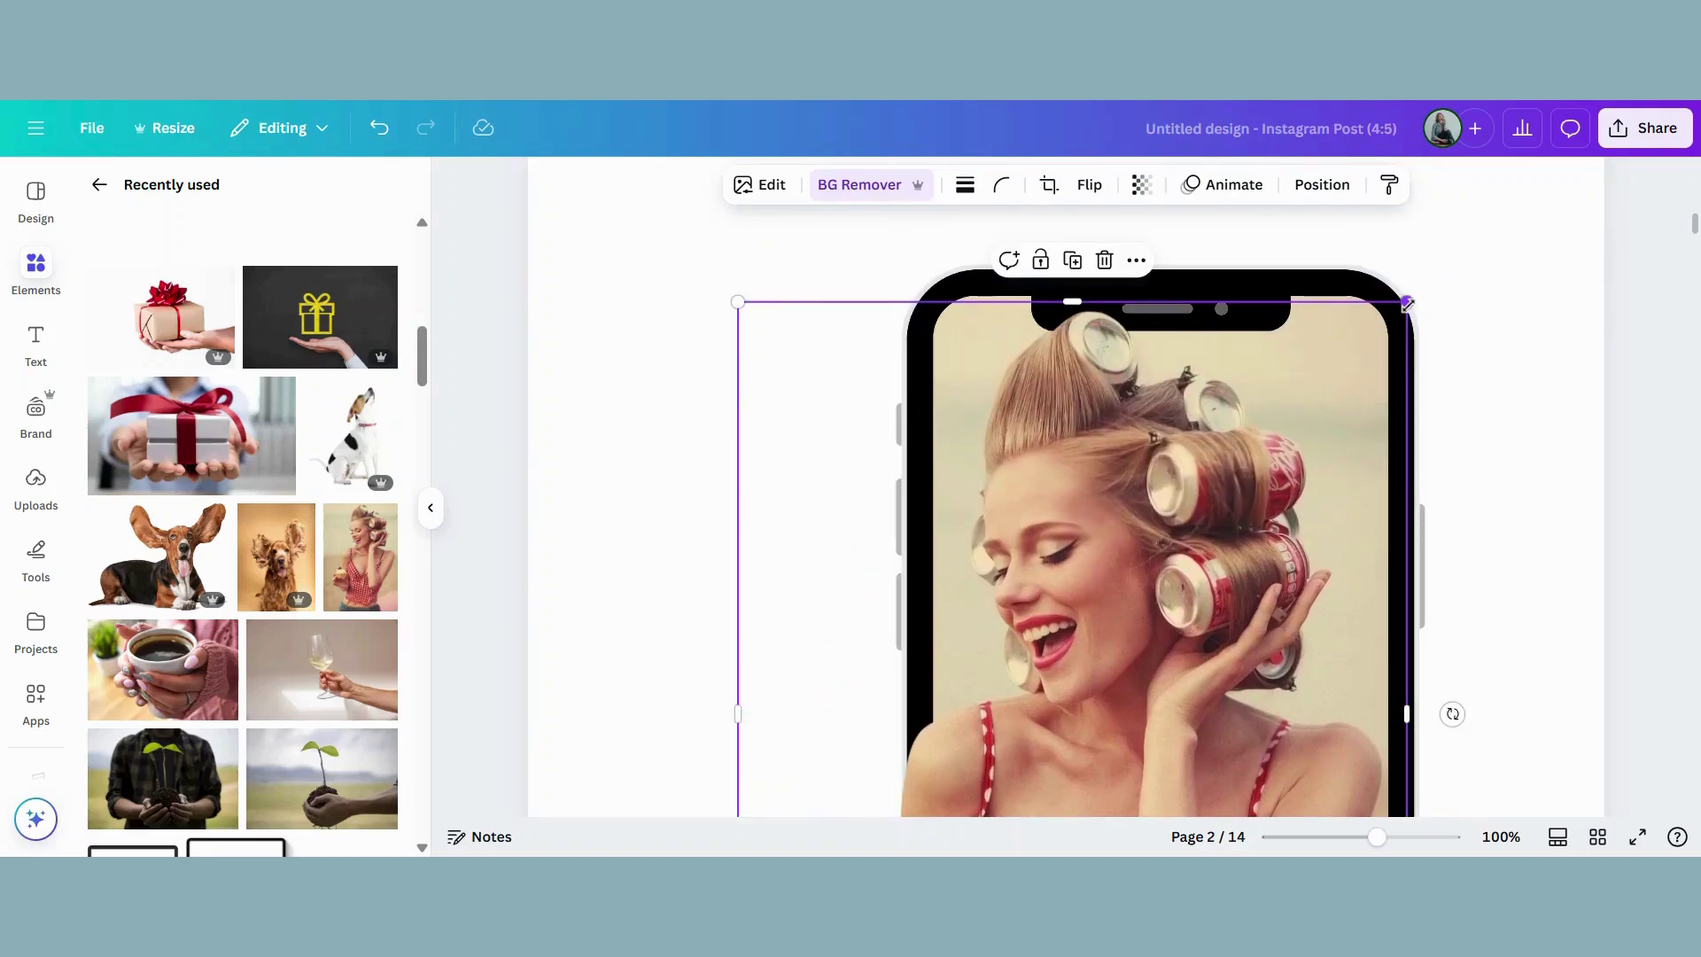
left_click_drag(1409, 302, 1414, 294)
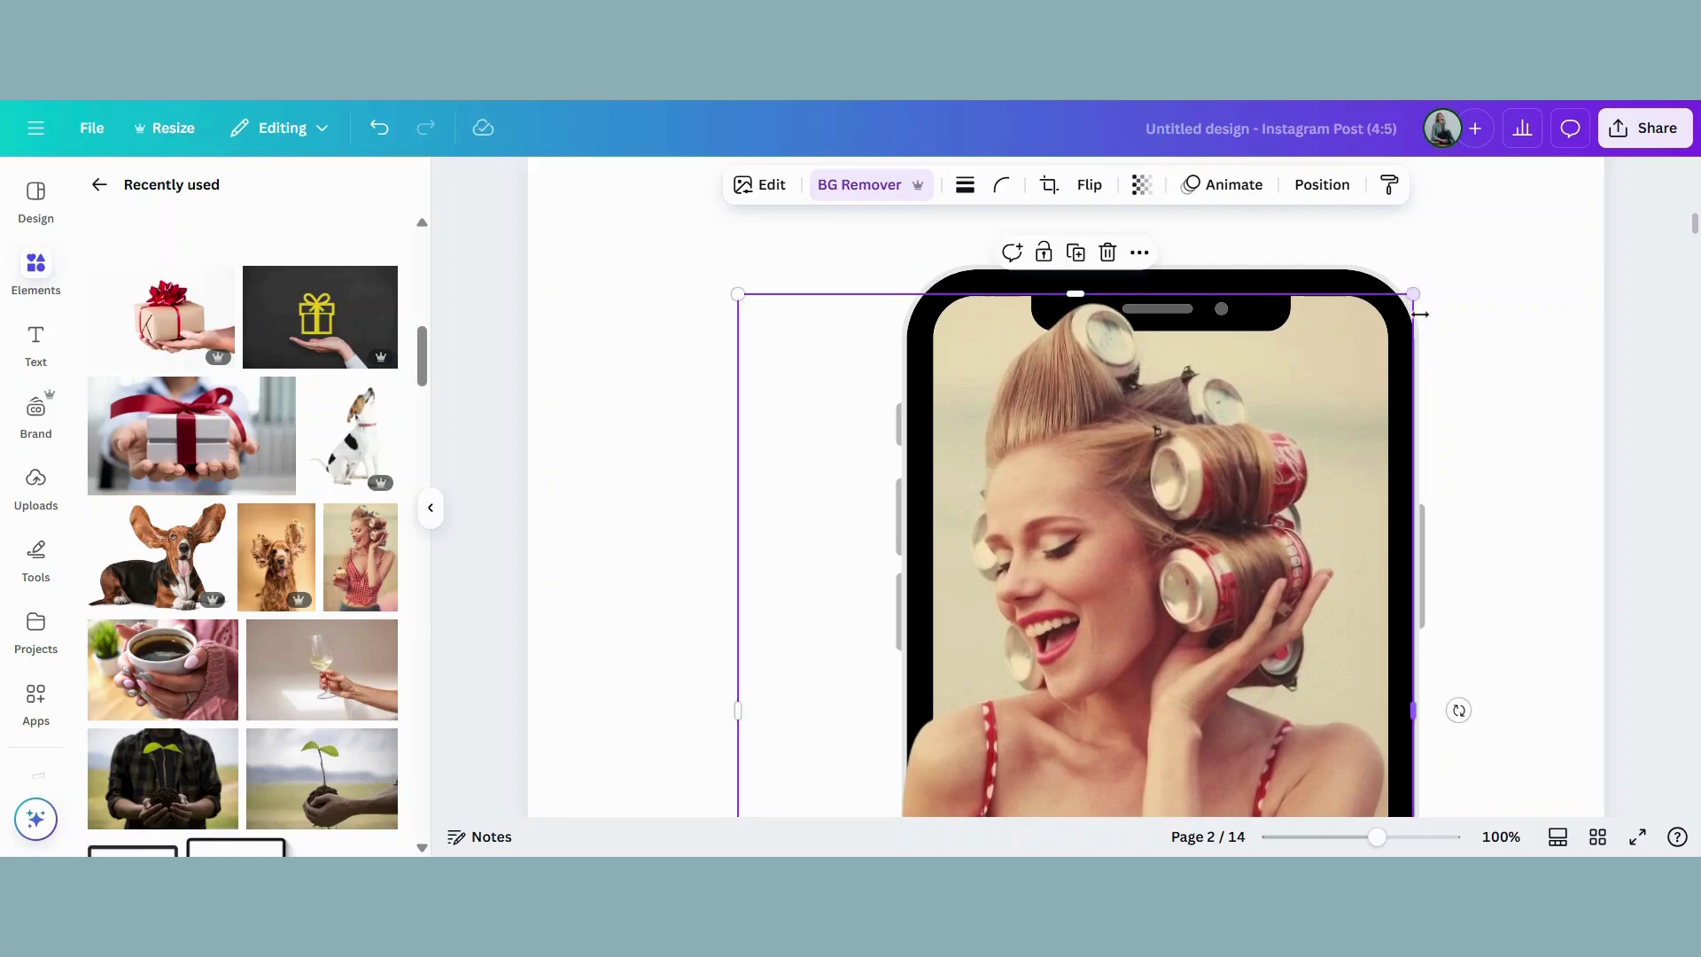
scroll(1418, 310, "down", 5)
Step: Switch to Grid view to see the 13 phone mockups and blank page 14 as thumbnails
left_click(1598, 836)
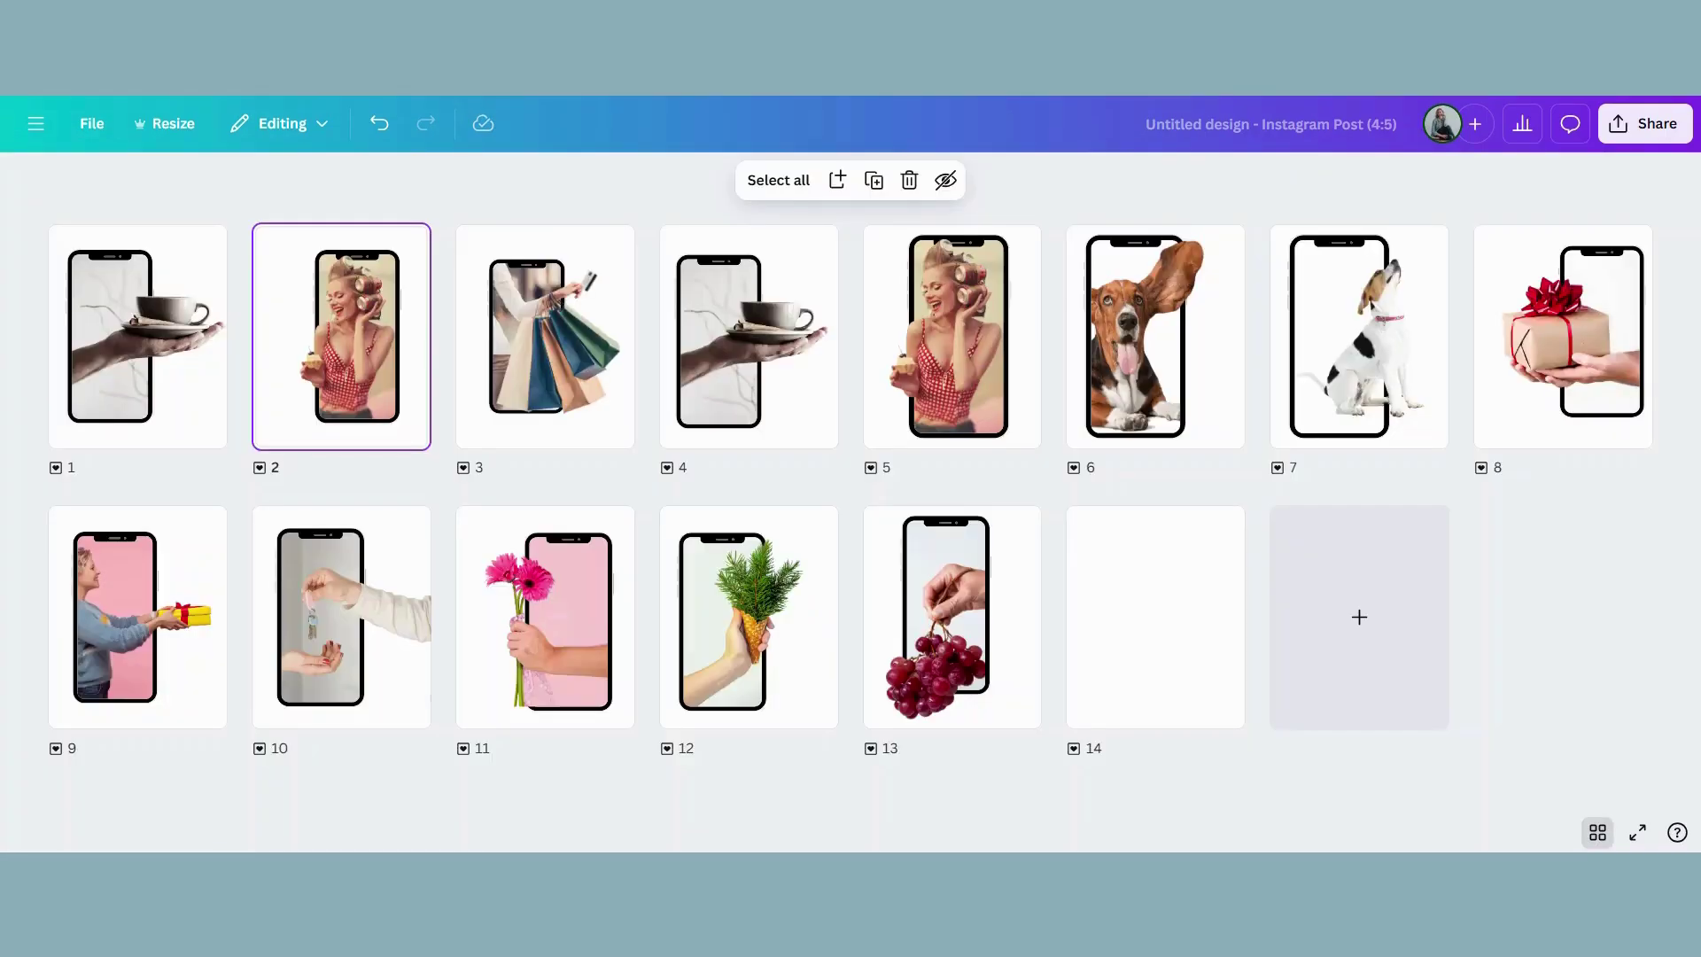